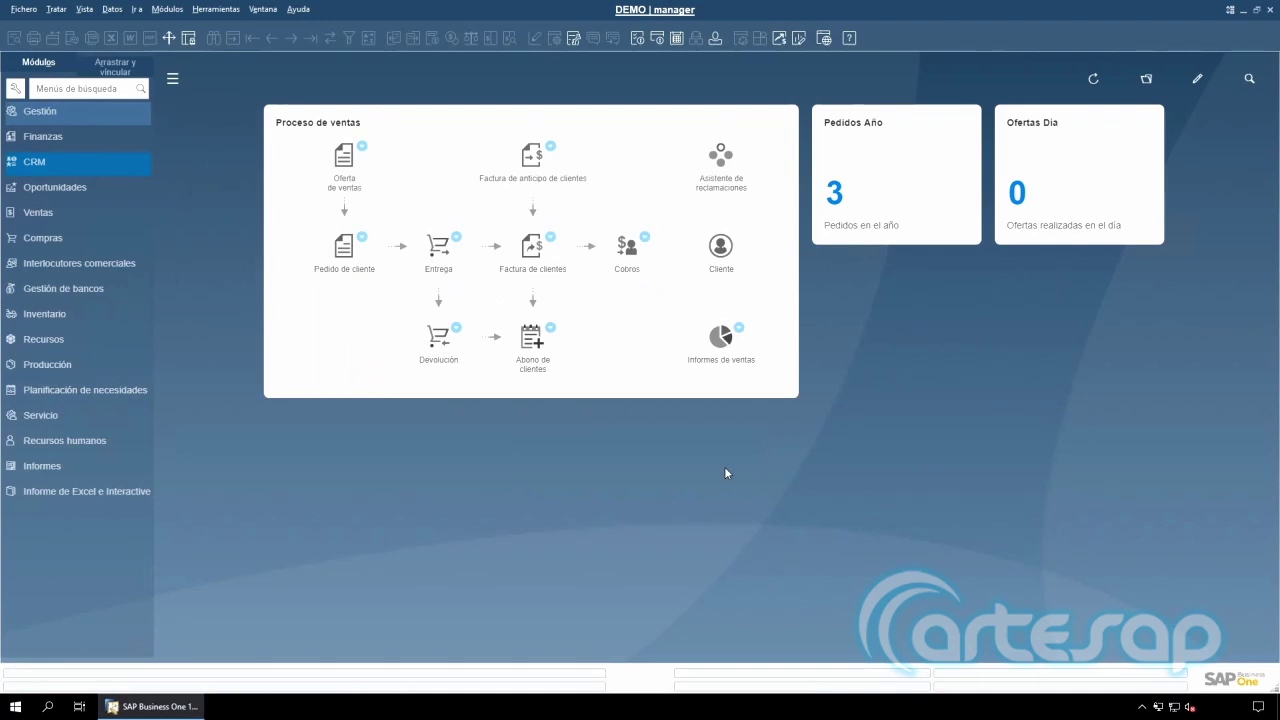
# Find item ART1 in the inventory item master data (Datos maestros artículo).
pyautogui.click(95, 314)
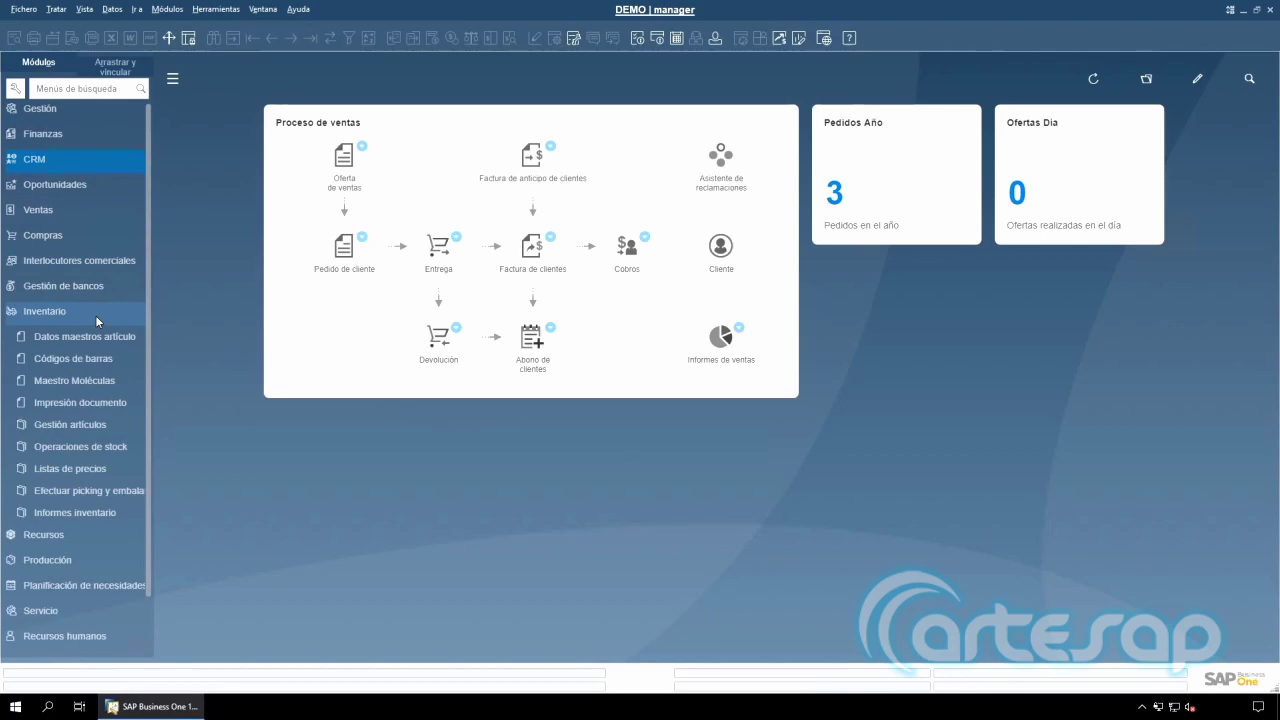
pyautogui.click(124, 283)
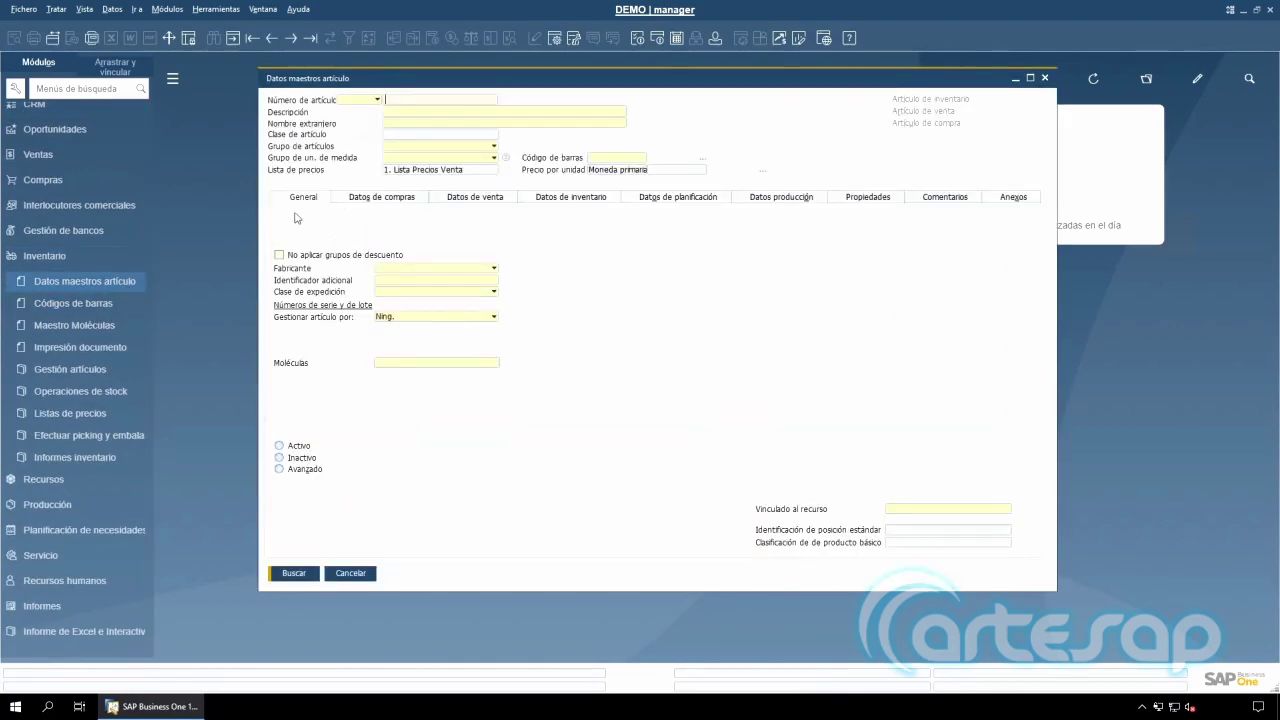
pyautogui.write('art1')
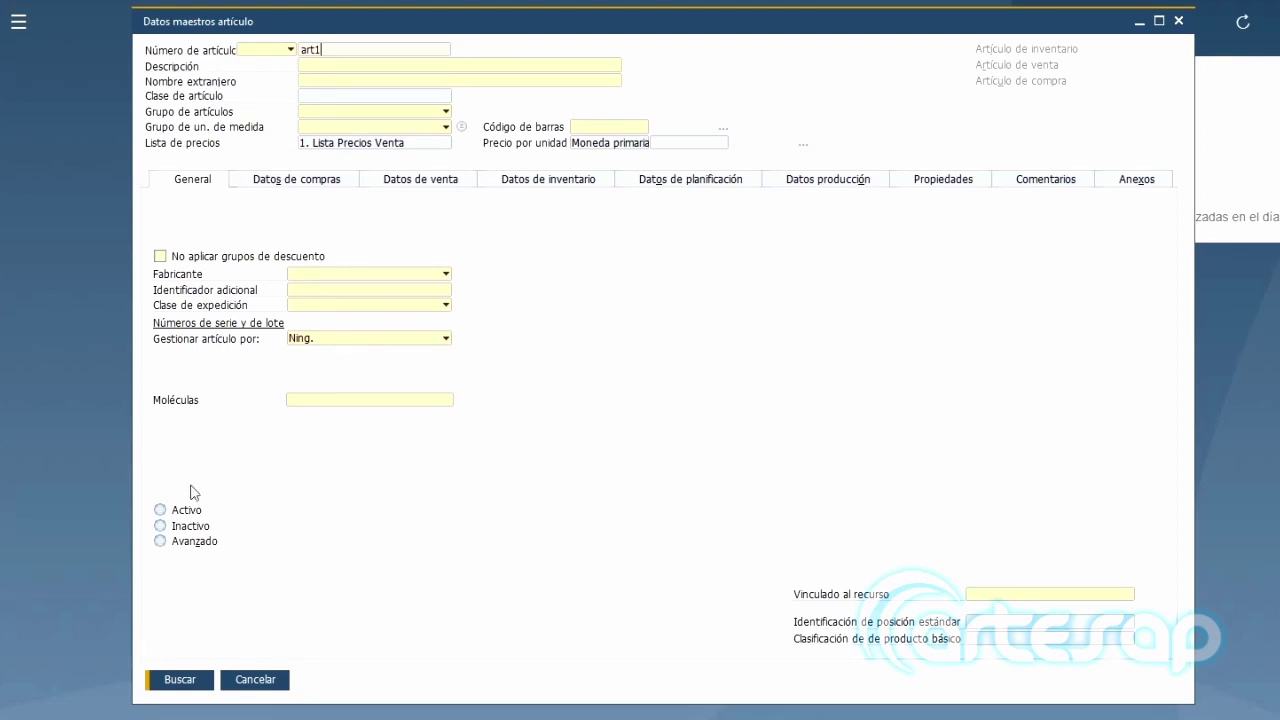
pyautogui.click(182, 681)
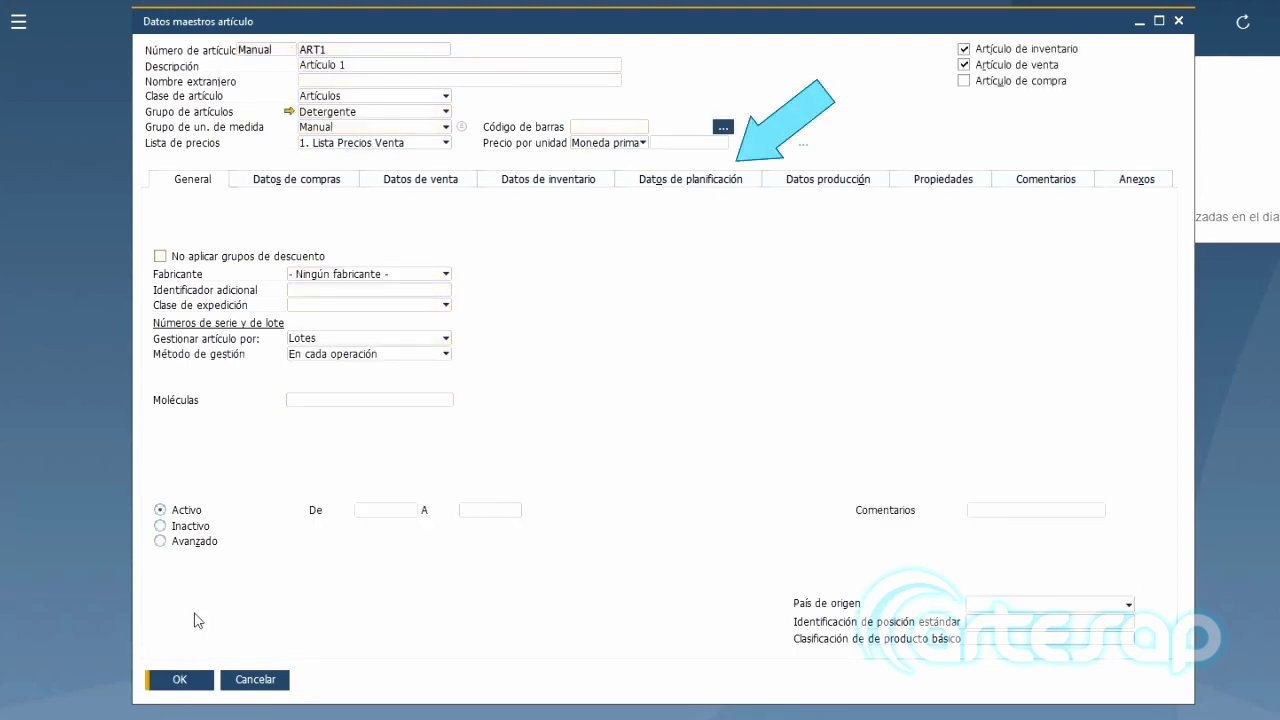
# In ART1's planning data, set the planning method to Planificación de necesidades and the procurement method to Producir.
pyautogui.click(726, 186)
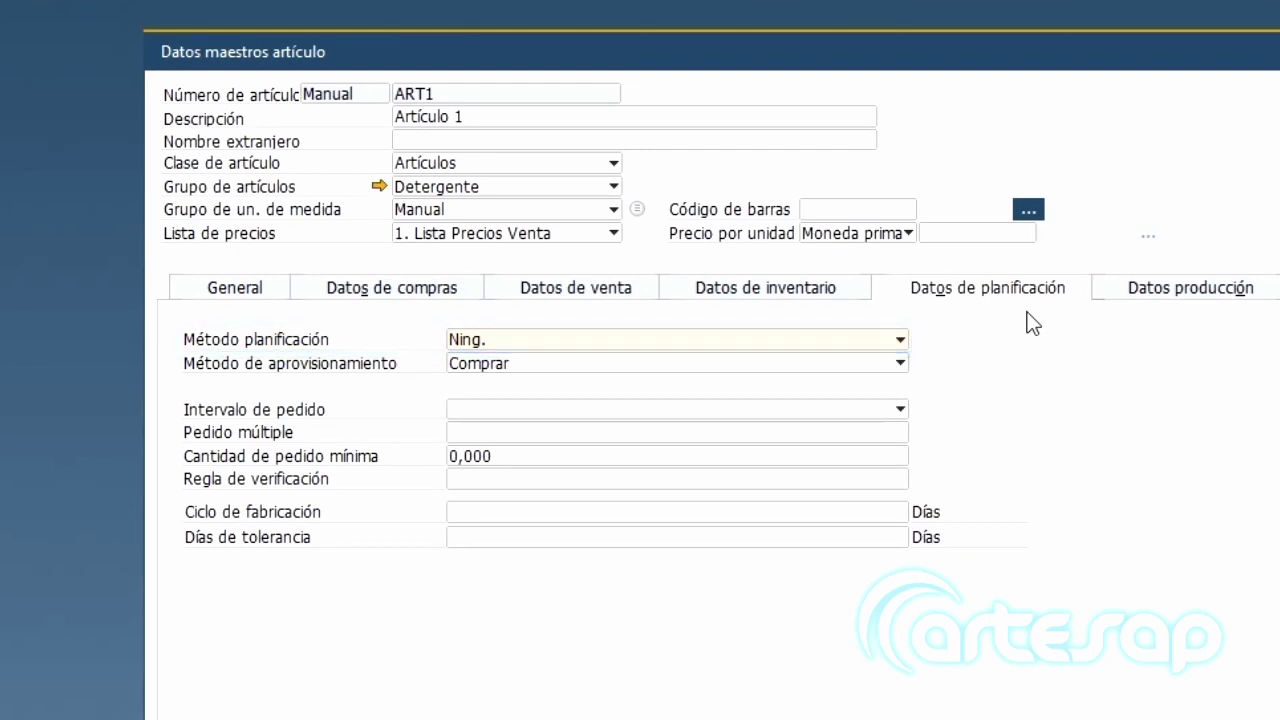
pyautogui.click(880, 340)
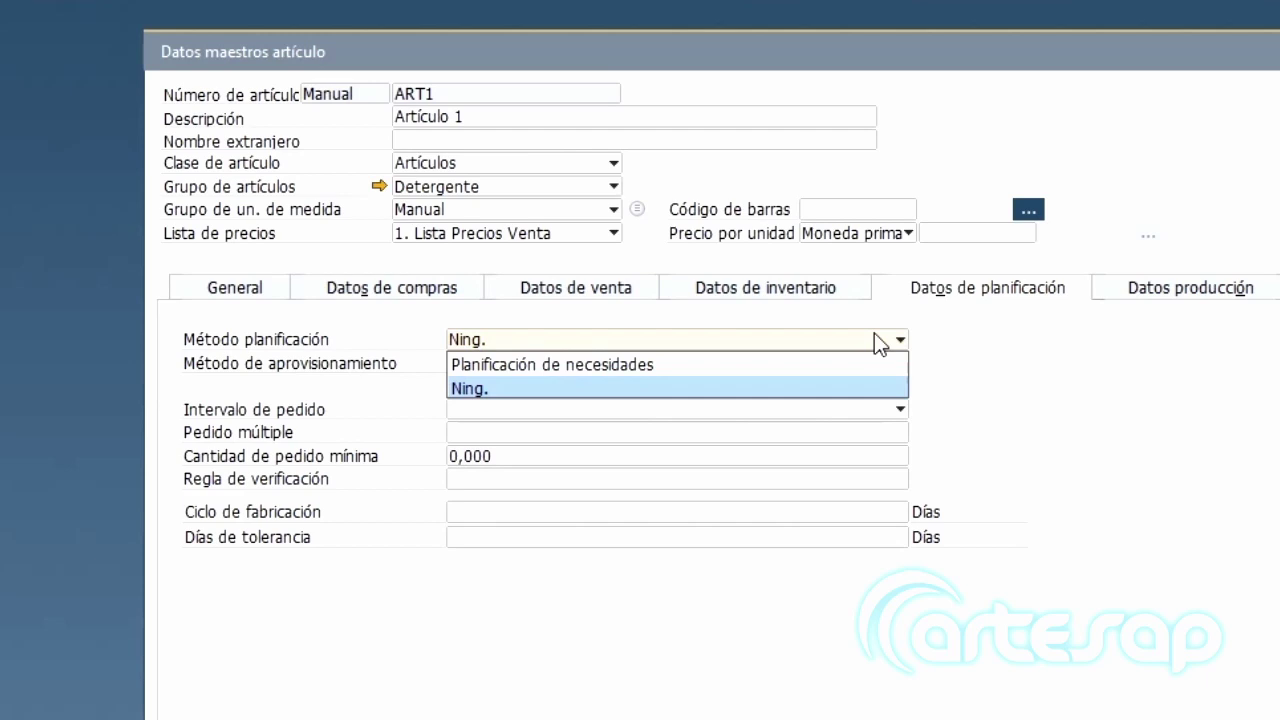
pyautogui.click(876, 366)
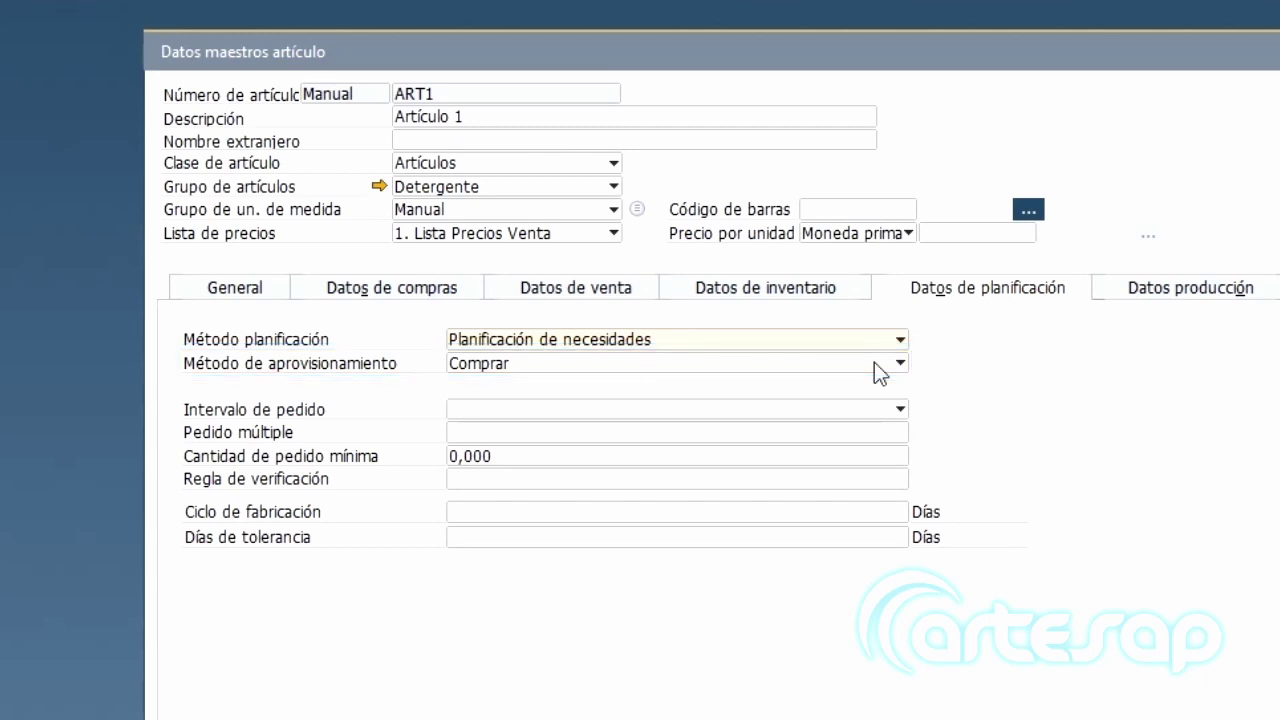
pyautogui.click(876, 365)
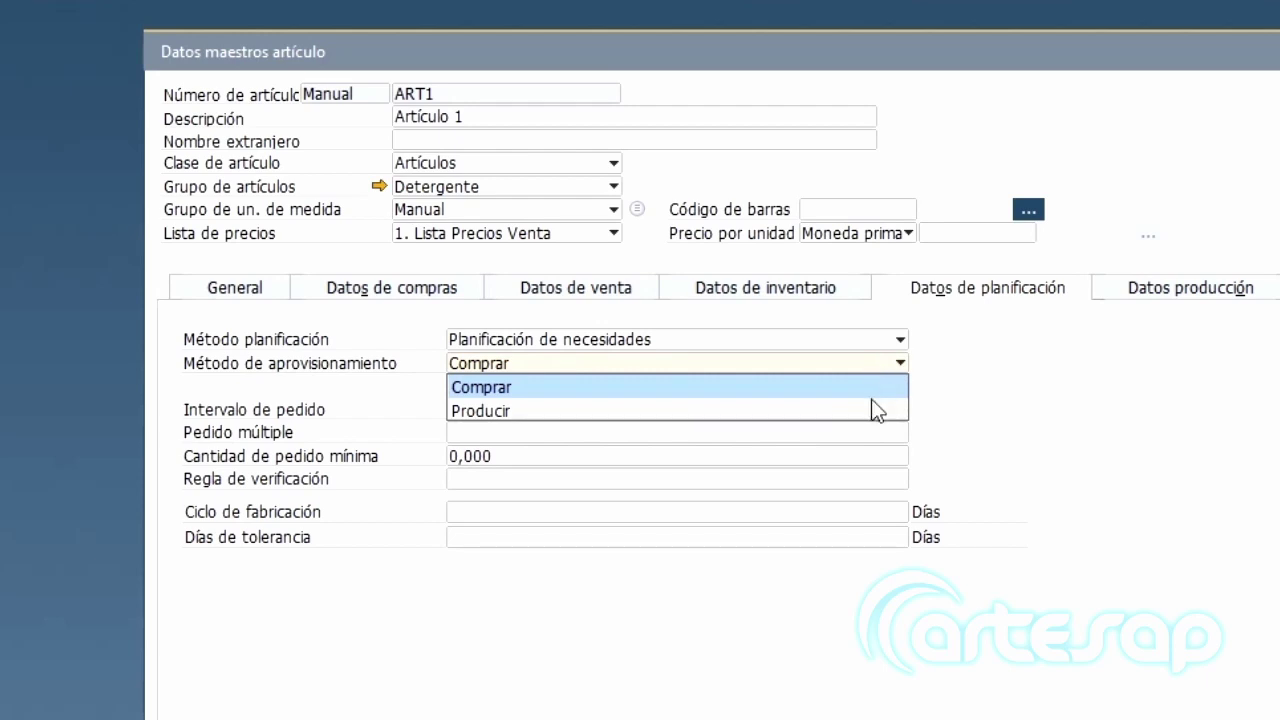
pyautogui.click(877, 410)
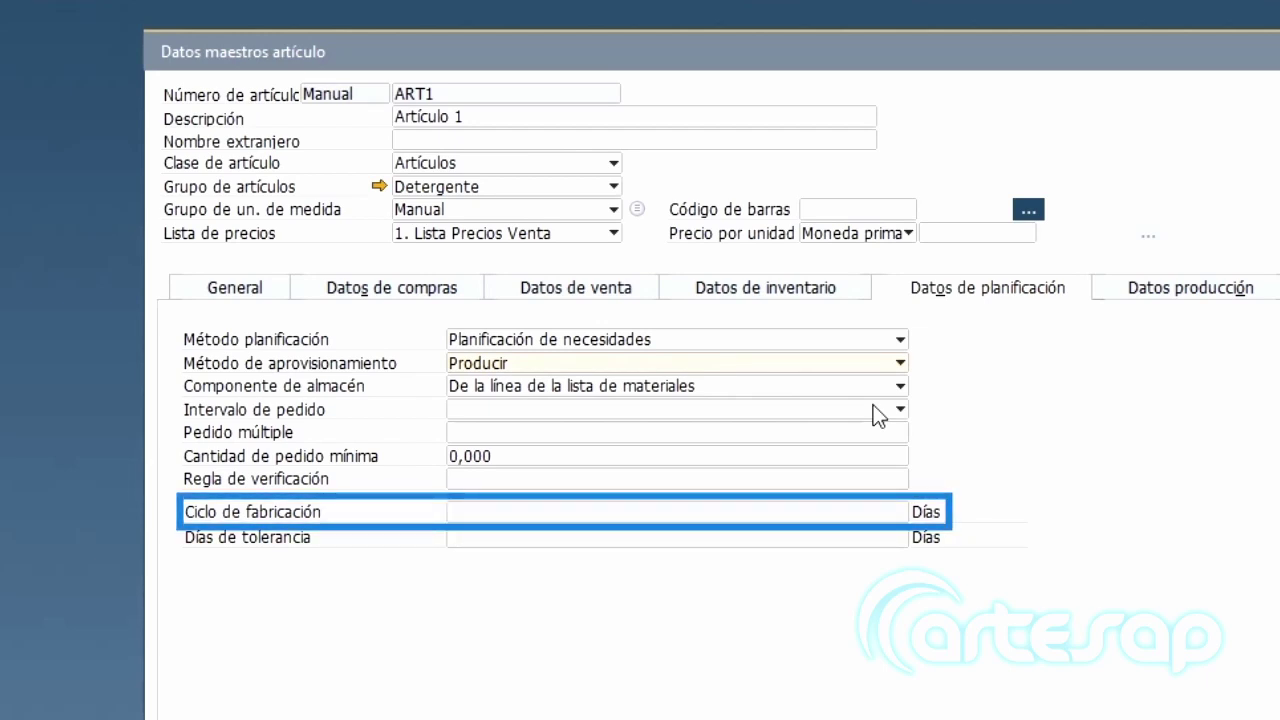
# Set ART1's Ciclo de fabricación to 3 days, then save and close the item record.
pyautogui.click(877, 512)
pyautogui.write('3')
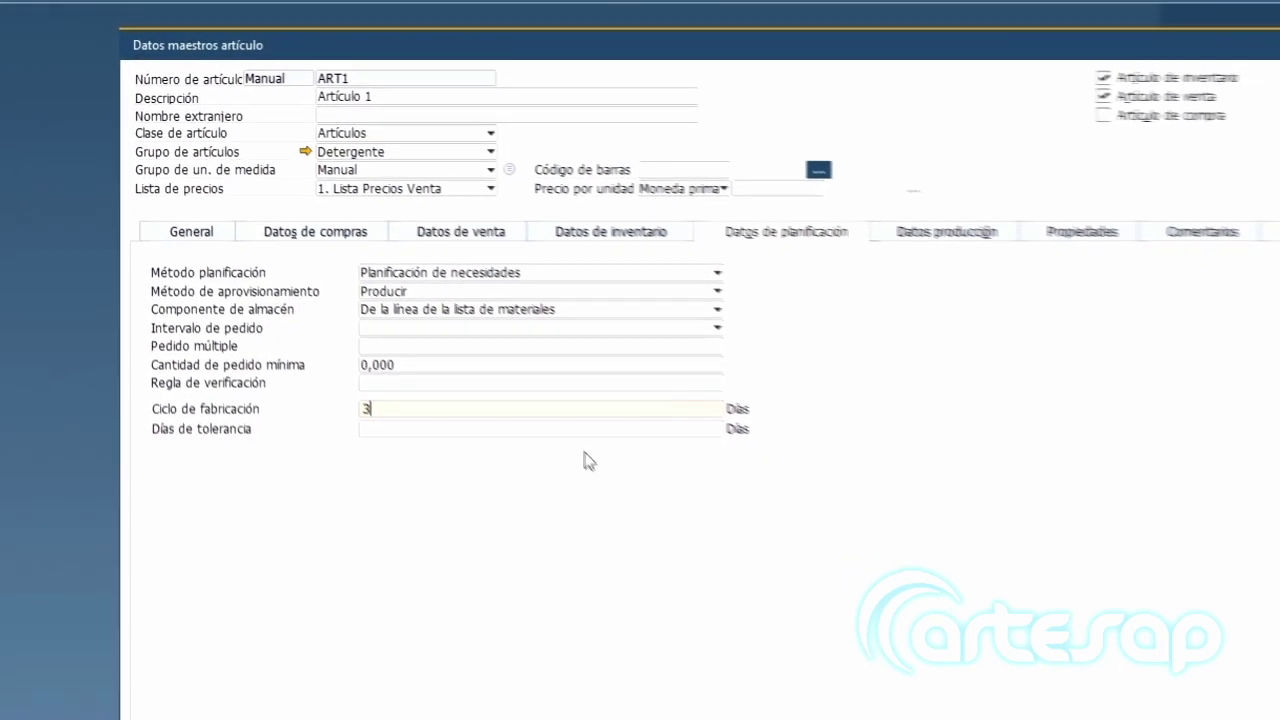
pyautogui.click(152, 669)
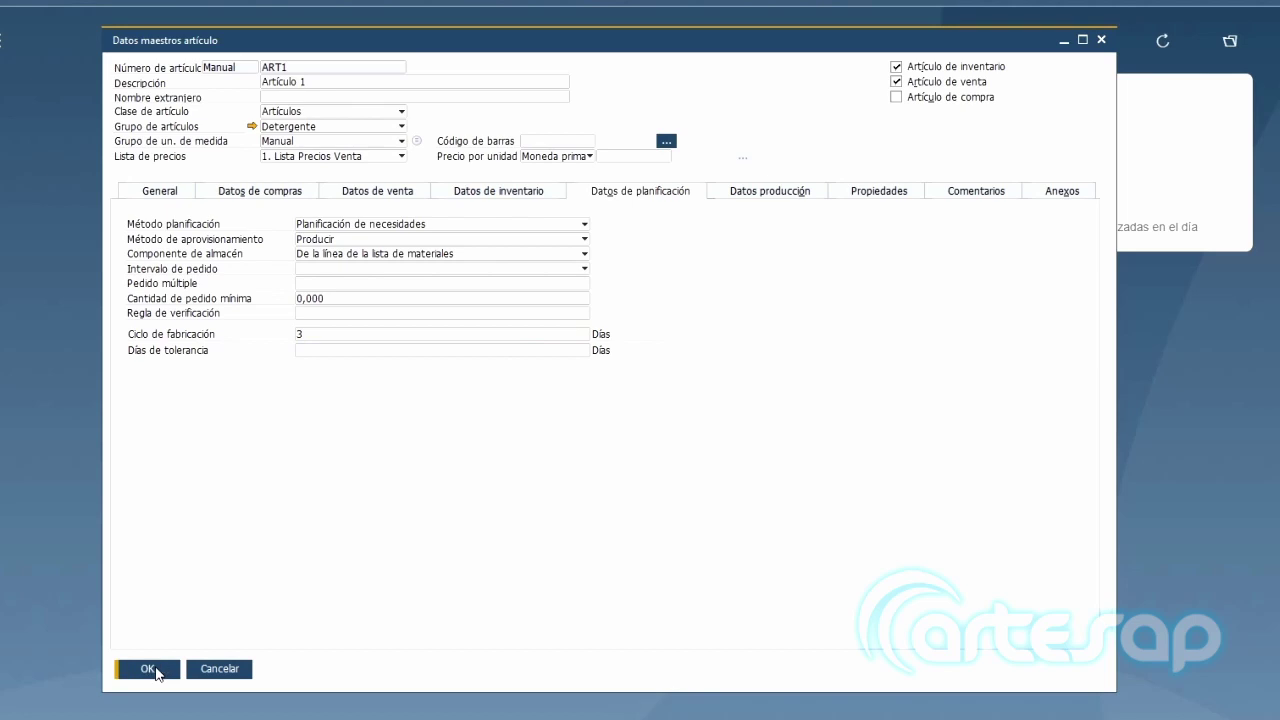
pyautogui.click(152, 669)
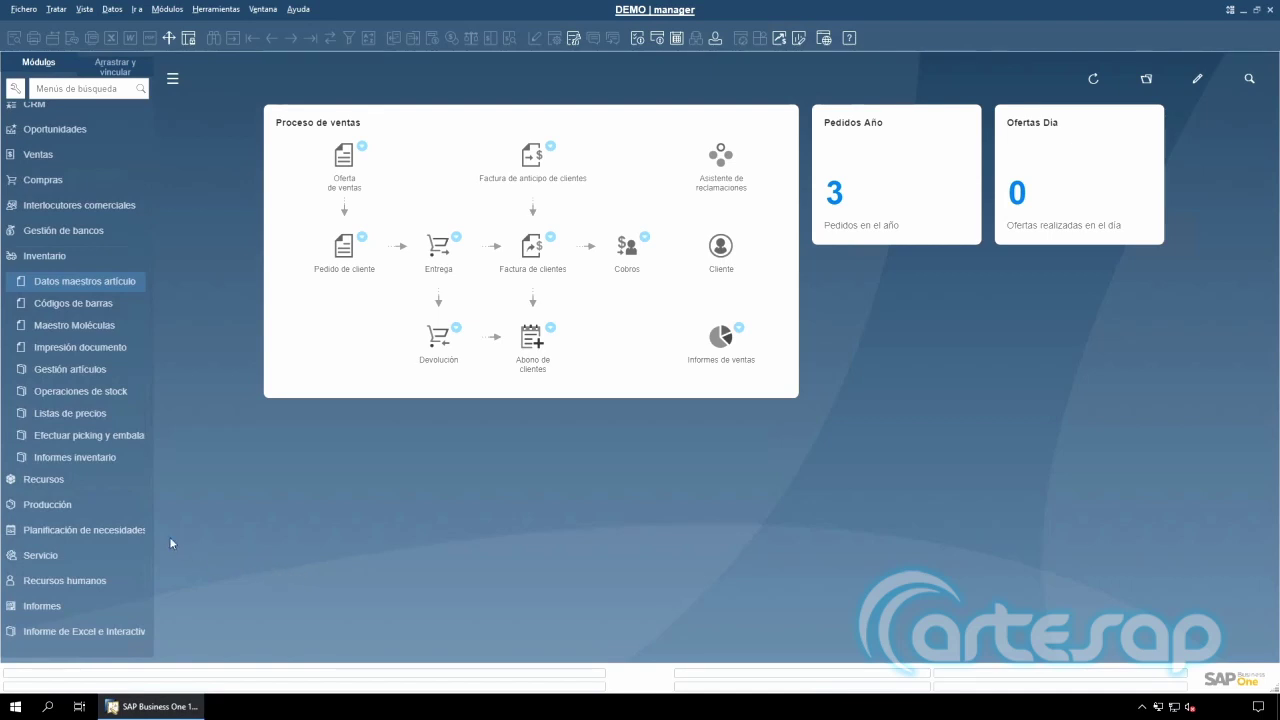
# Start the Asistente de planificación de necesidades and proceed to its scenario selection.
pyautogui.click(137, 532)
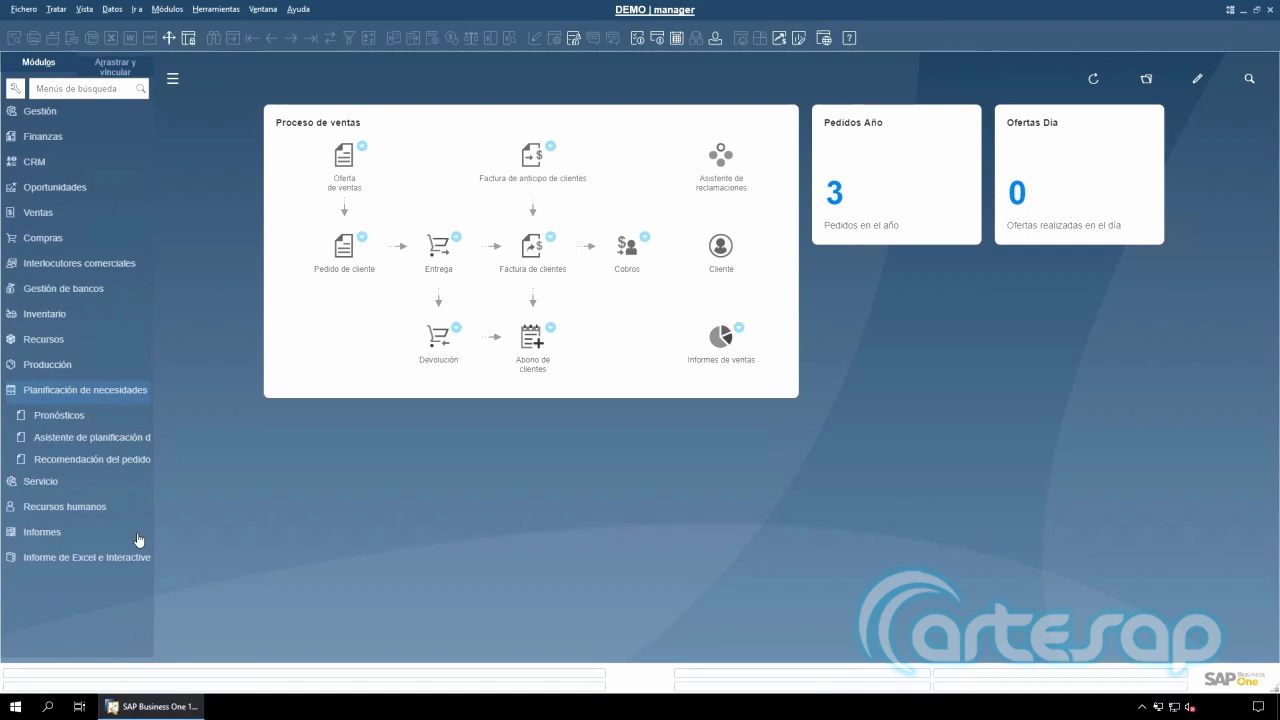
pyautogui.click(133, 442)
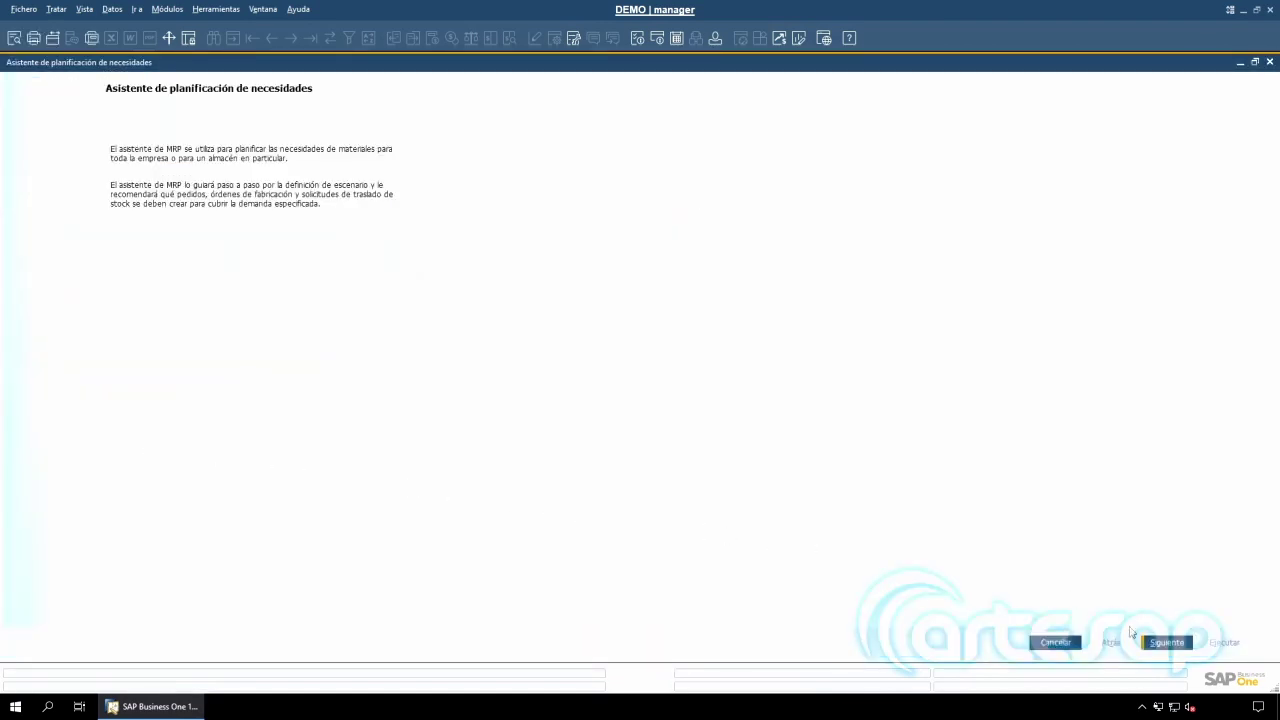
pyautogui.click(1170, 645)
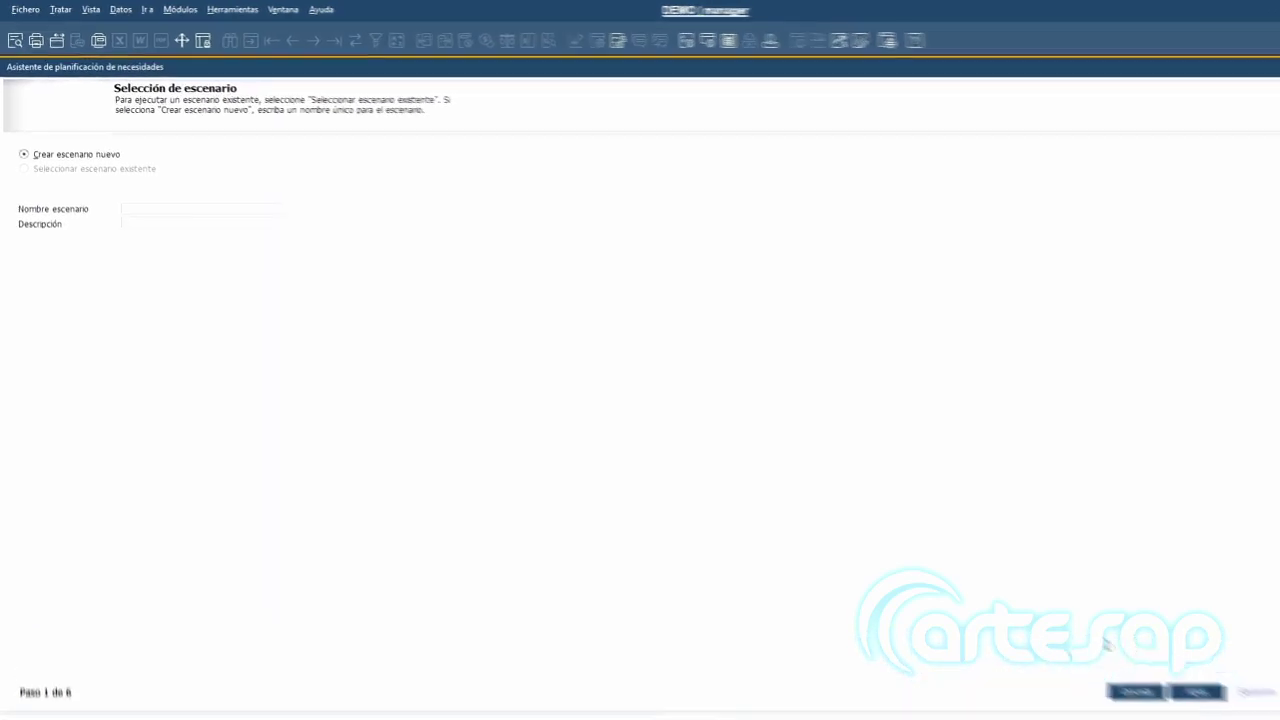
# Create a new scenario with "202201 - necesidades" as both its name and description, and continue to the scenario details.
pyautogui.click(355, 278)
pyautogui.write('202201 - nece')
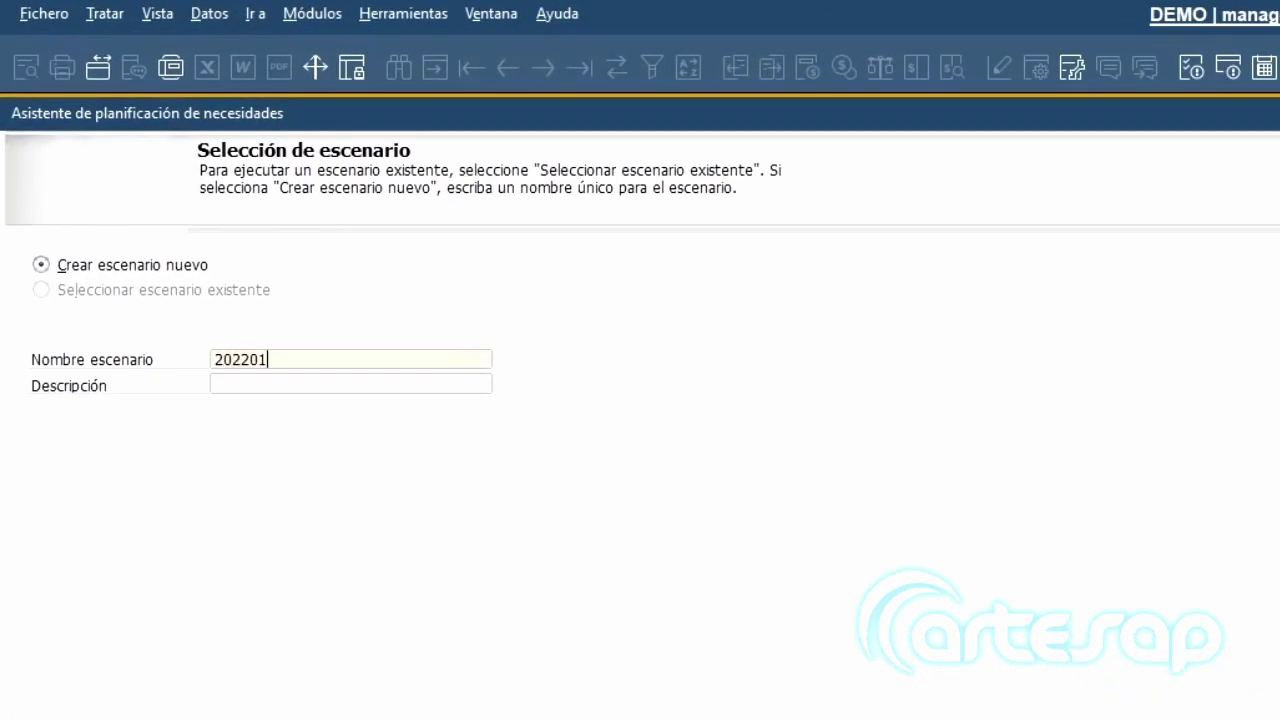
pyautogui.write('sidades')
pyautogui.press('Tab')
pyautogui.write('202201 - necesidades')
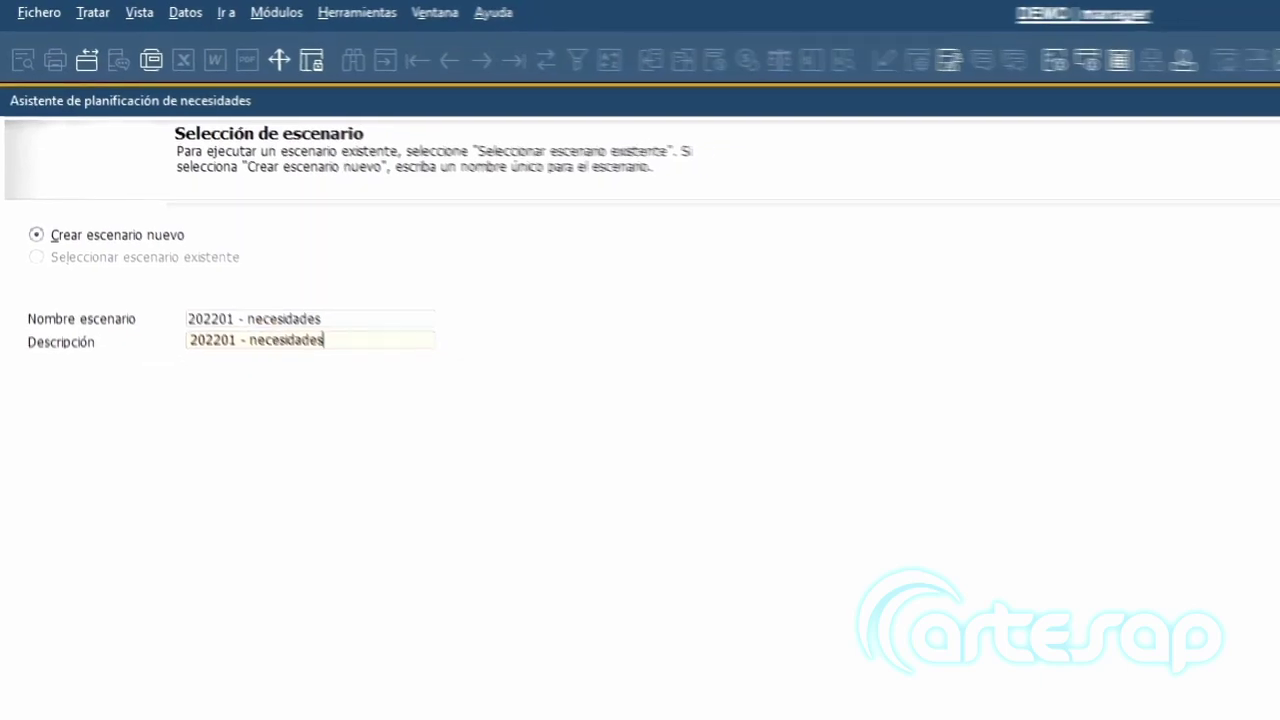
pyautogui.click(1163, 642)
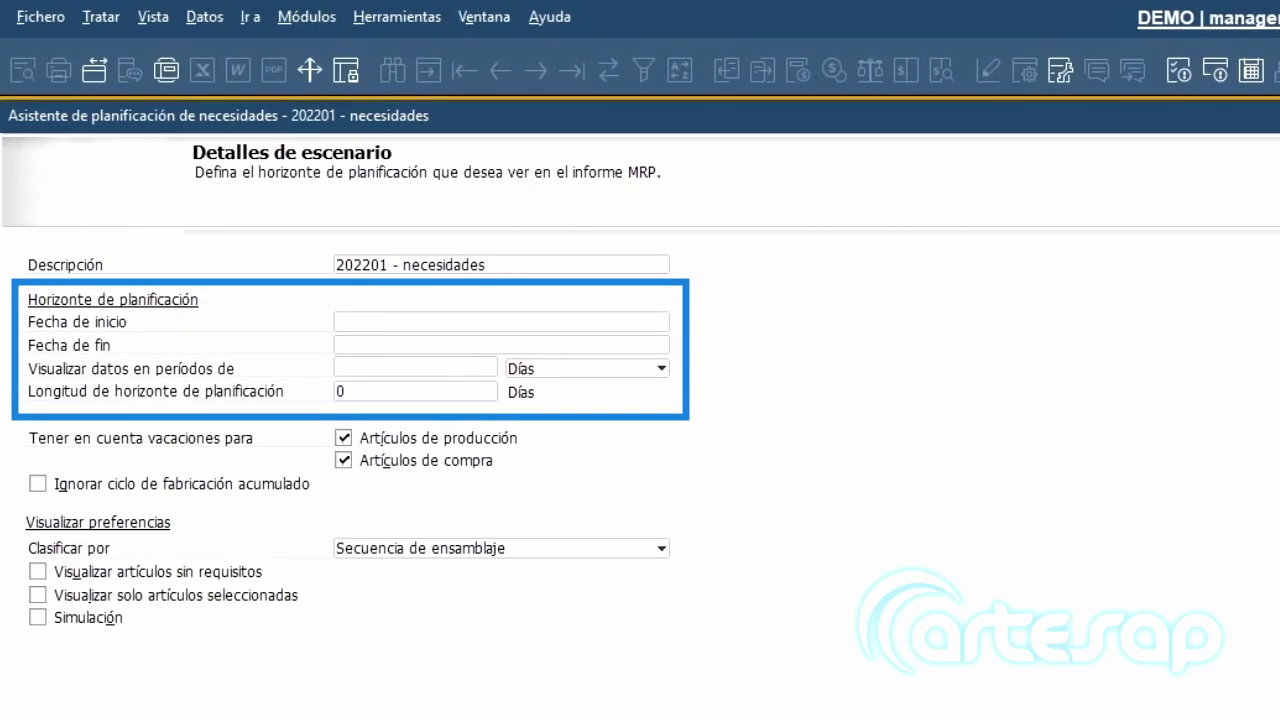
# Set the planning horizon from 03/02/22 to 11/02/22 and continue to the item selection.
pyautogui.click(591, 322)
pyautogui.write('030222')
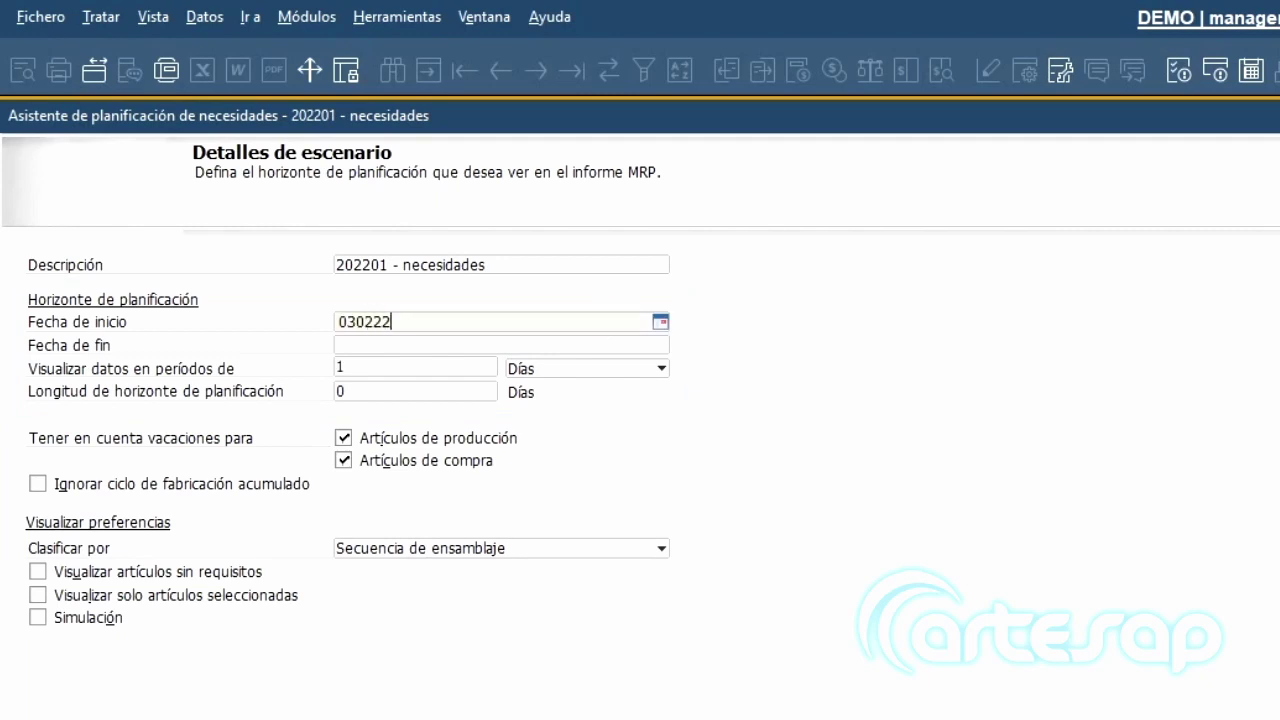
pyautogui.press('Tab')
pyautogui.write('110222')
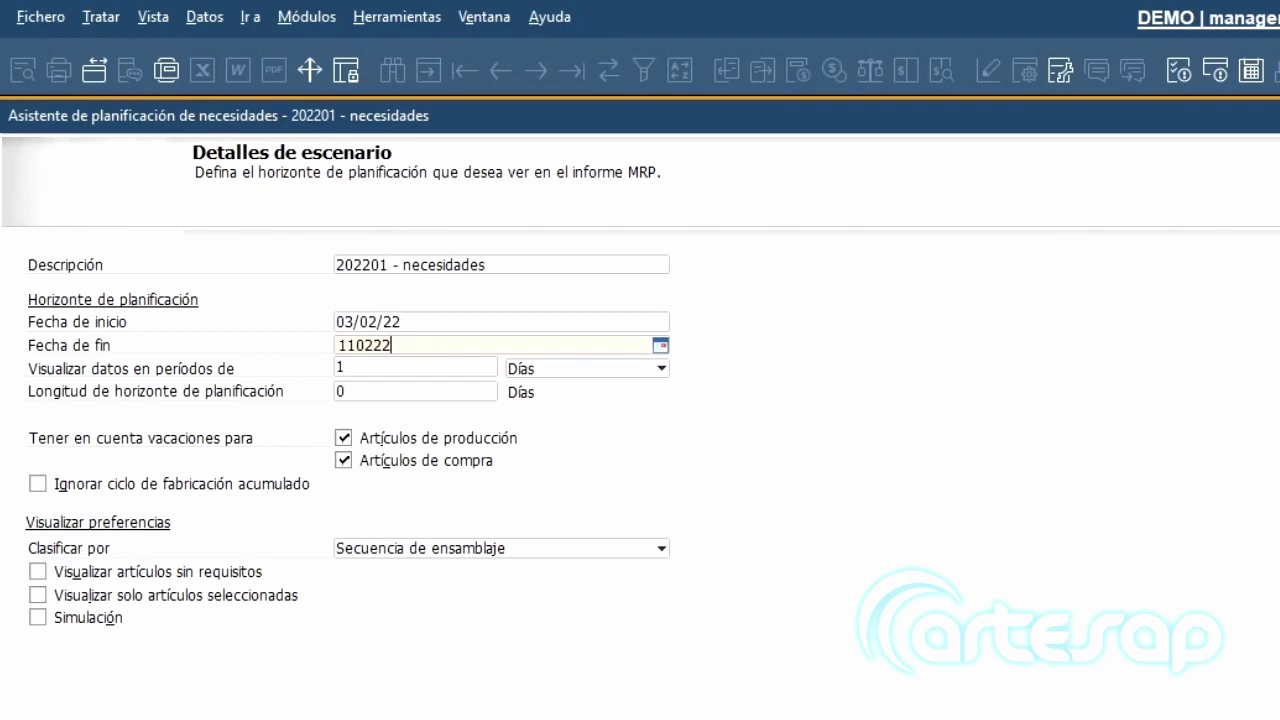
pyautogui.press('Tab')
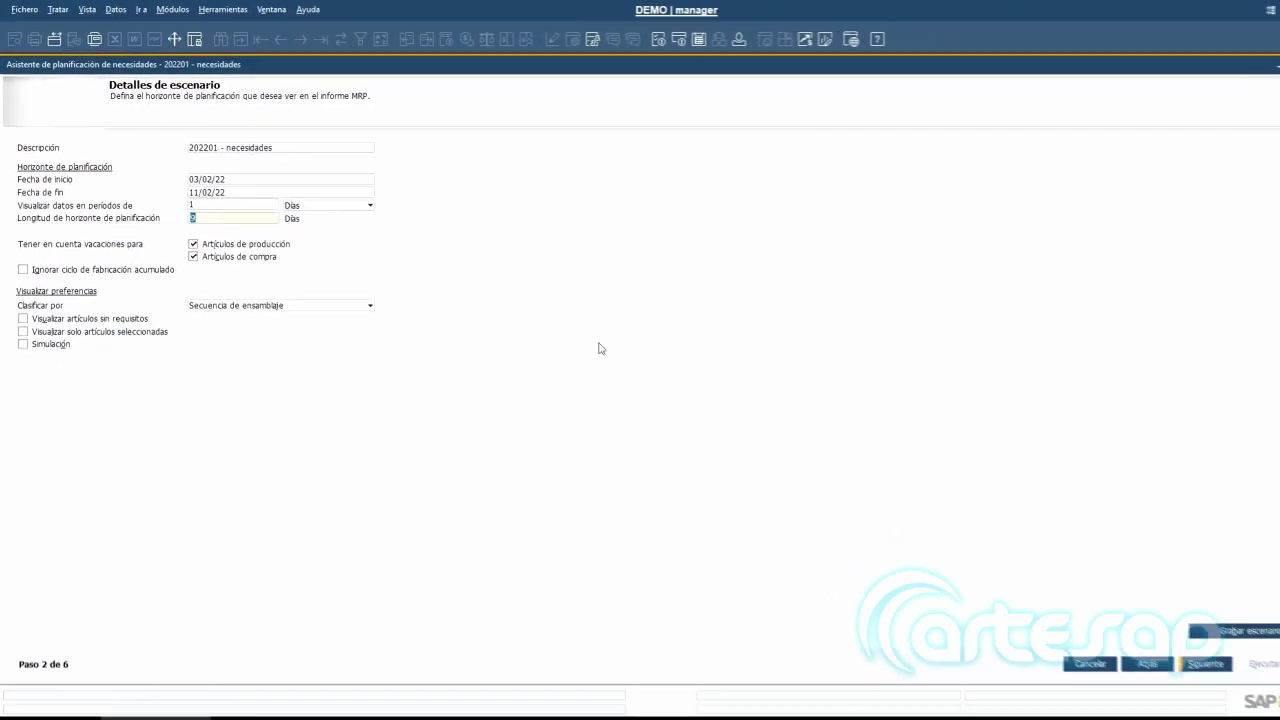
pyautogui.click(1166, 642)
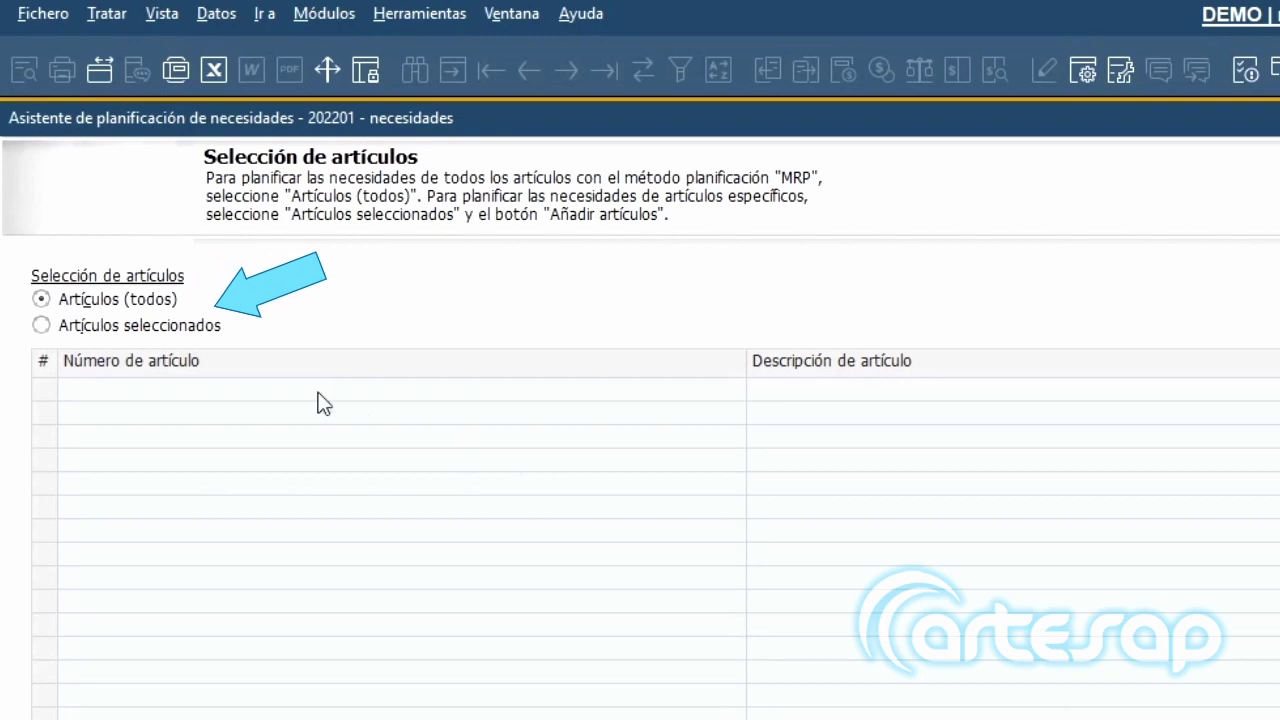
# Restrict the scenario to selected items, add ART1, and continue to the inventory data sources.
pyautogui.click(193, 336)
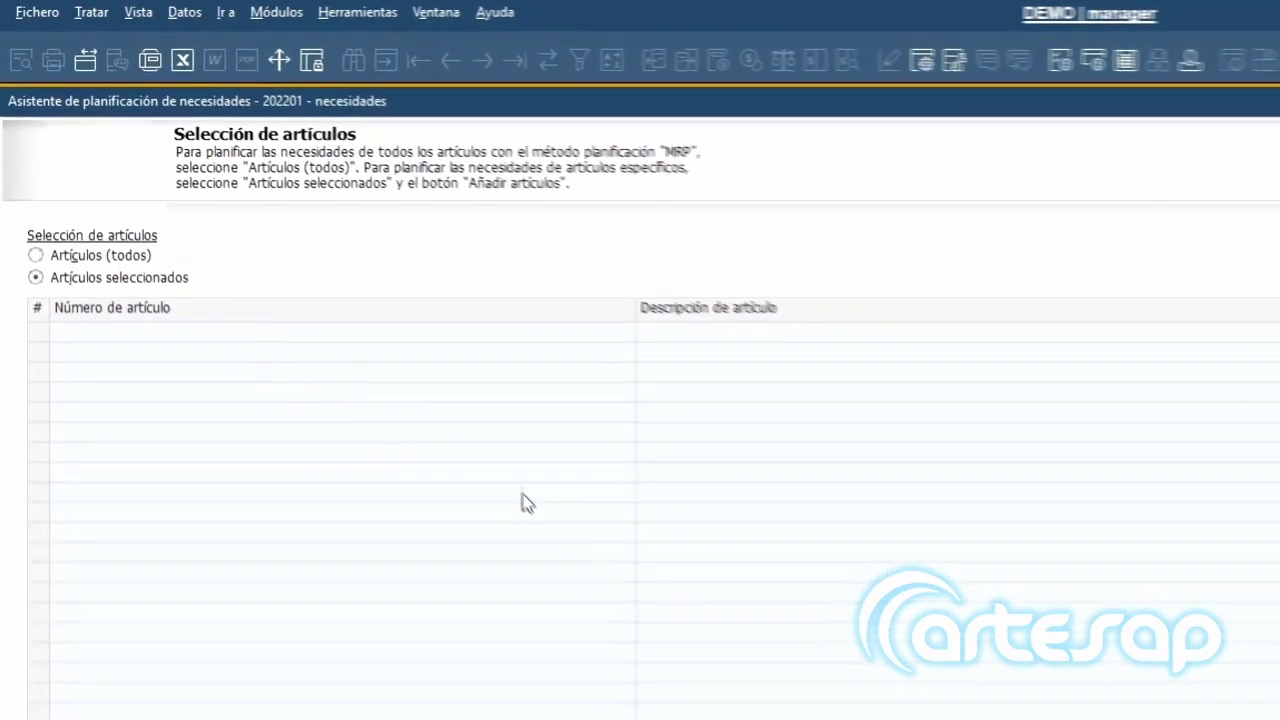
pyautogui.click(1190, 499)
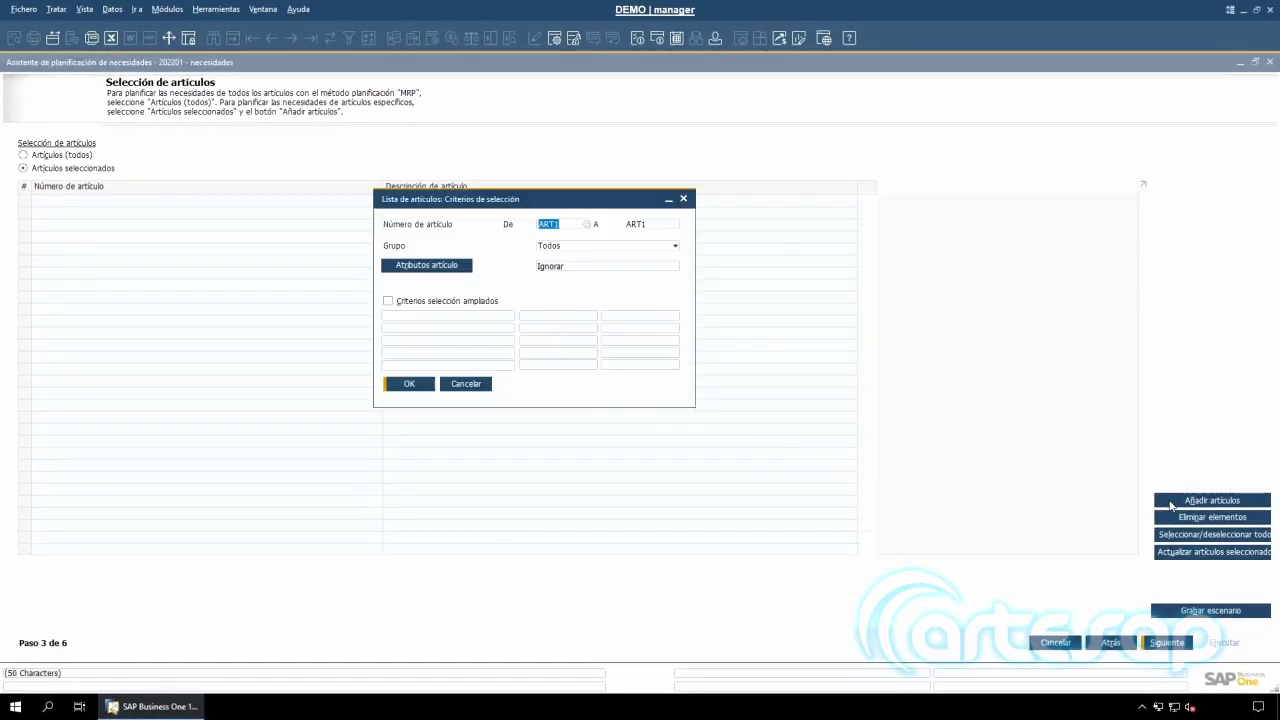
pyautogui.click(408, 385)
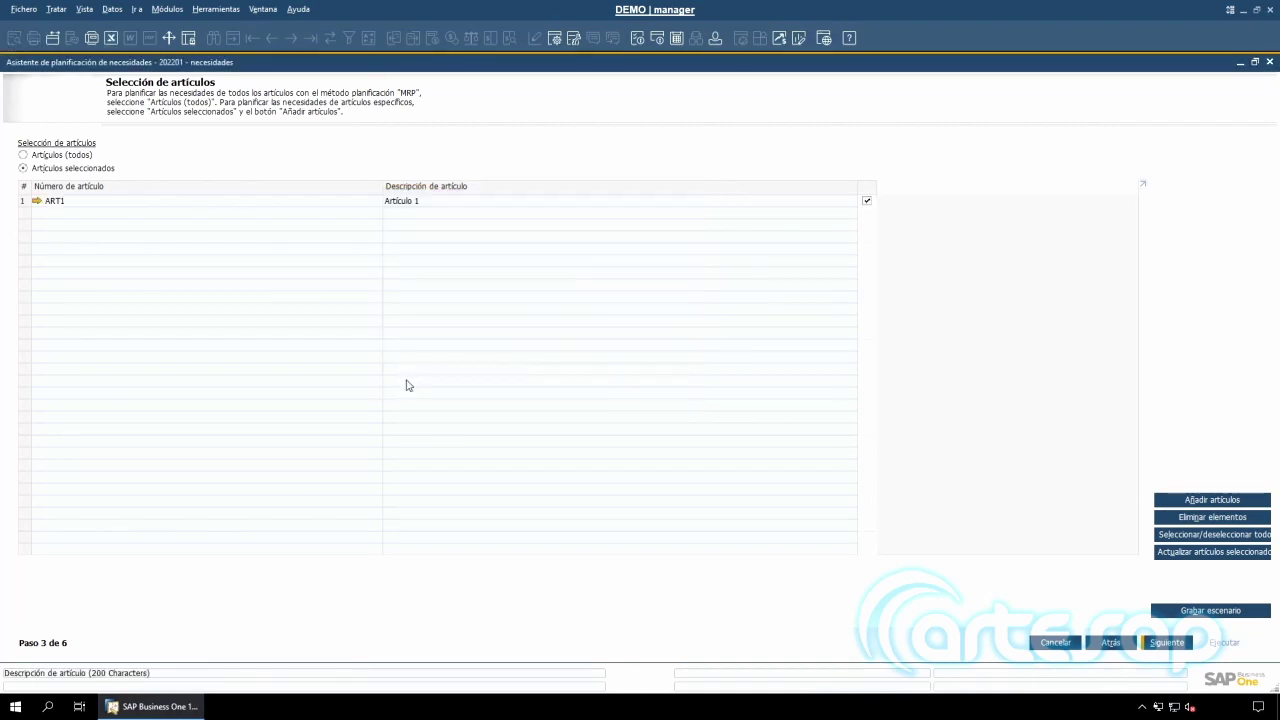
pyautogui.click(1162, 642)
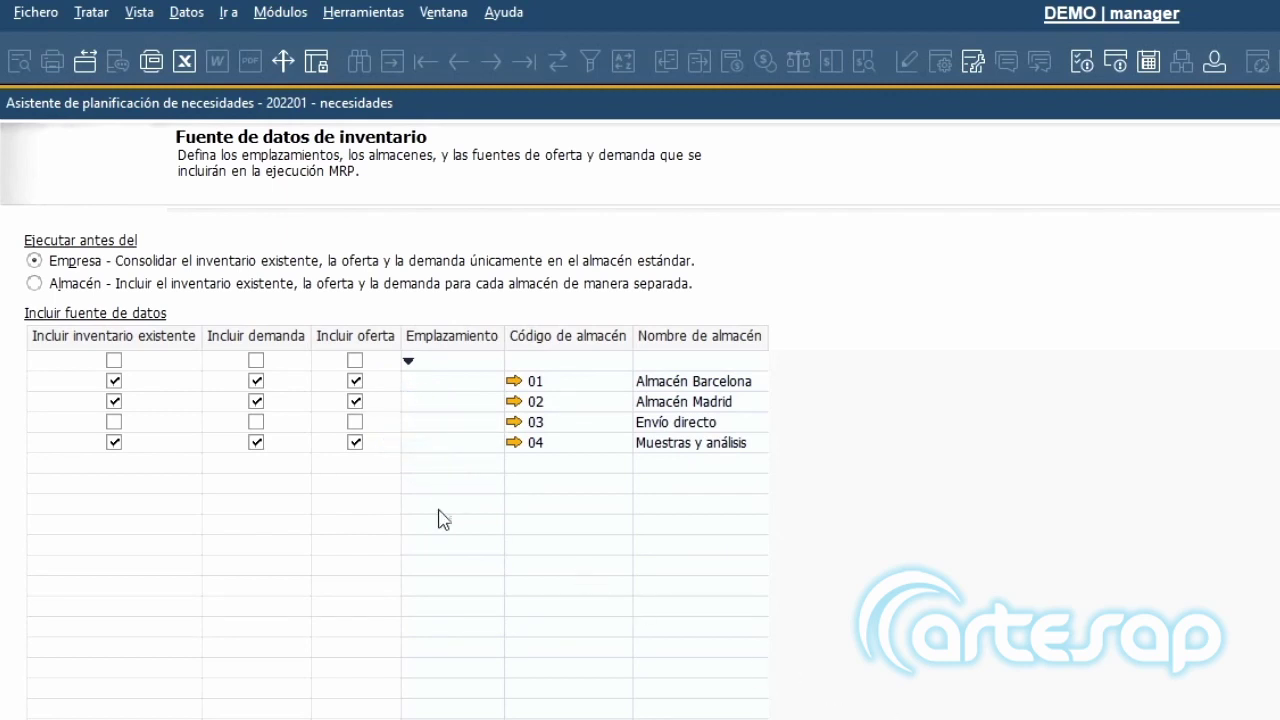
# Include existing inventory, demand and supply for all warehouses, and continue to the document data sources.
pyautogui.click(114, 360)
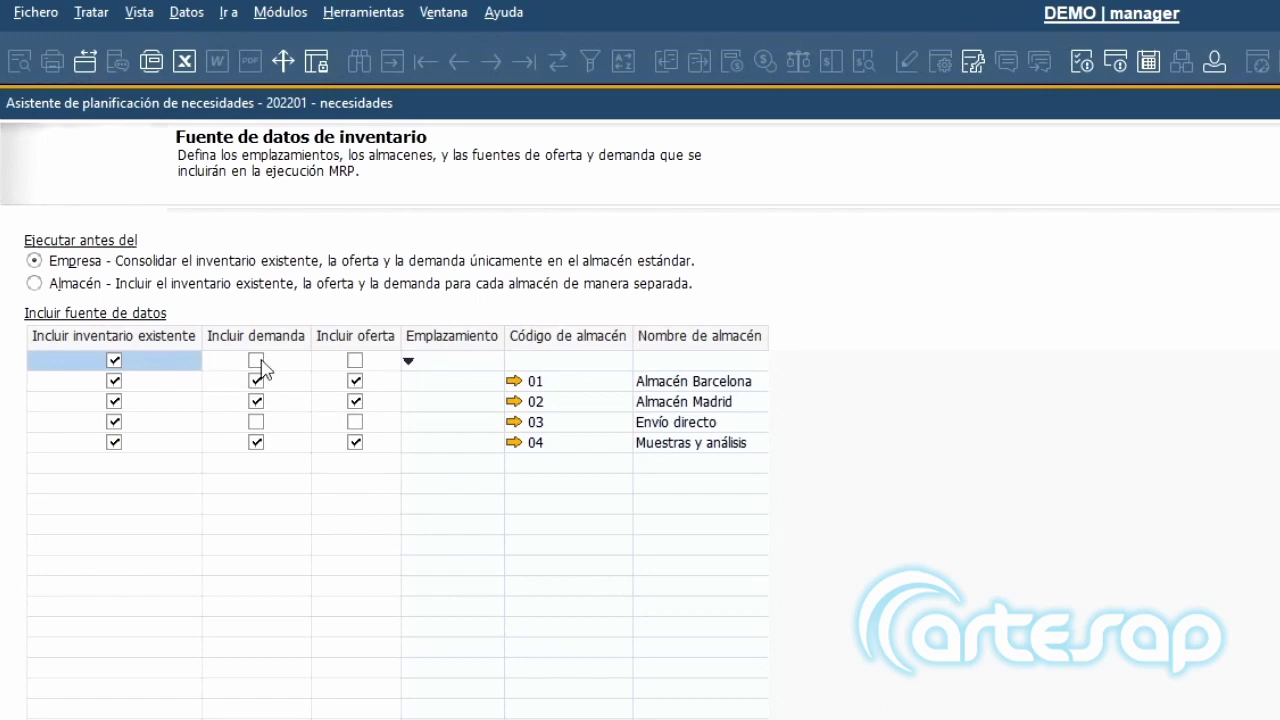
pyautogui.click(256, 360)
pyautogui.click(355, 360)
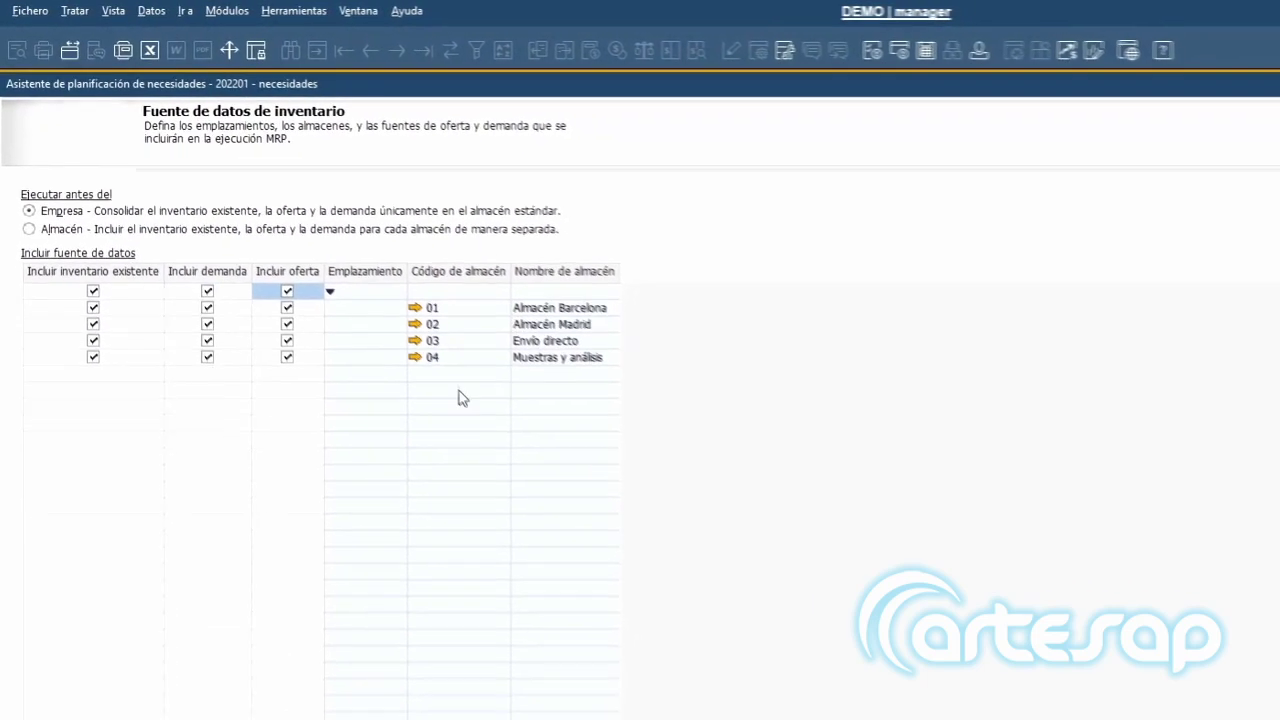
pyautogui.click(1167, 649)
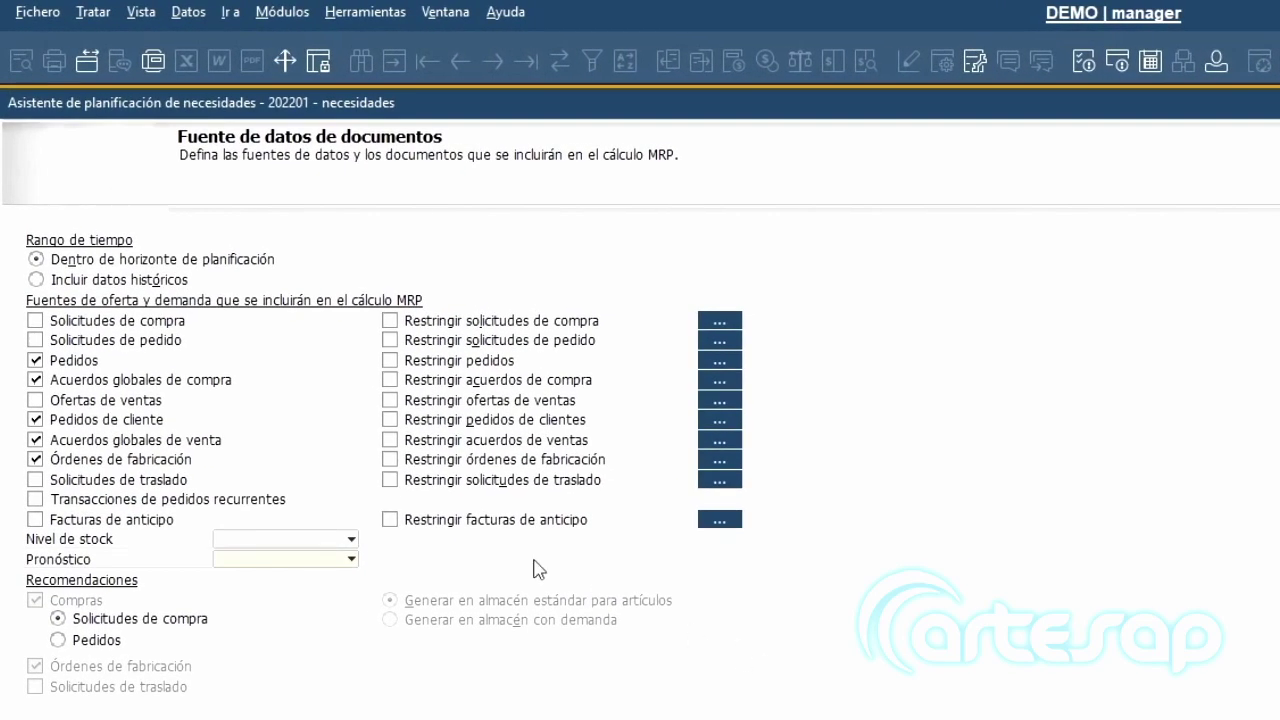
# Exclude Pedidos, Acuerdos globales de compra, Acuerdos globales de venta and Órdenes de fabricación from the MRP calculation sources.
pyautogui.click(97, 364)
pyautogui.click(96, 384)
pyautogui.click(105, 440)
pyautogui.click(110, 460)
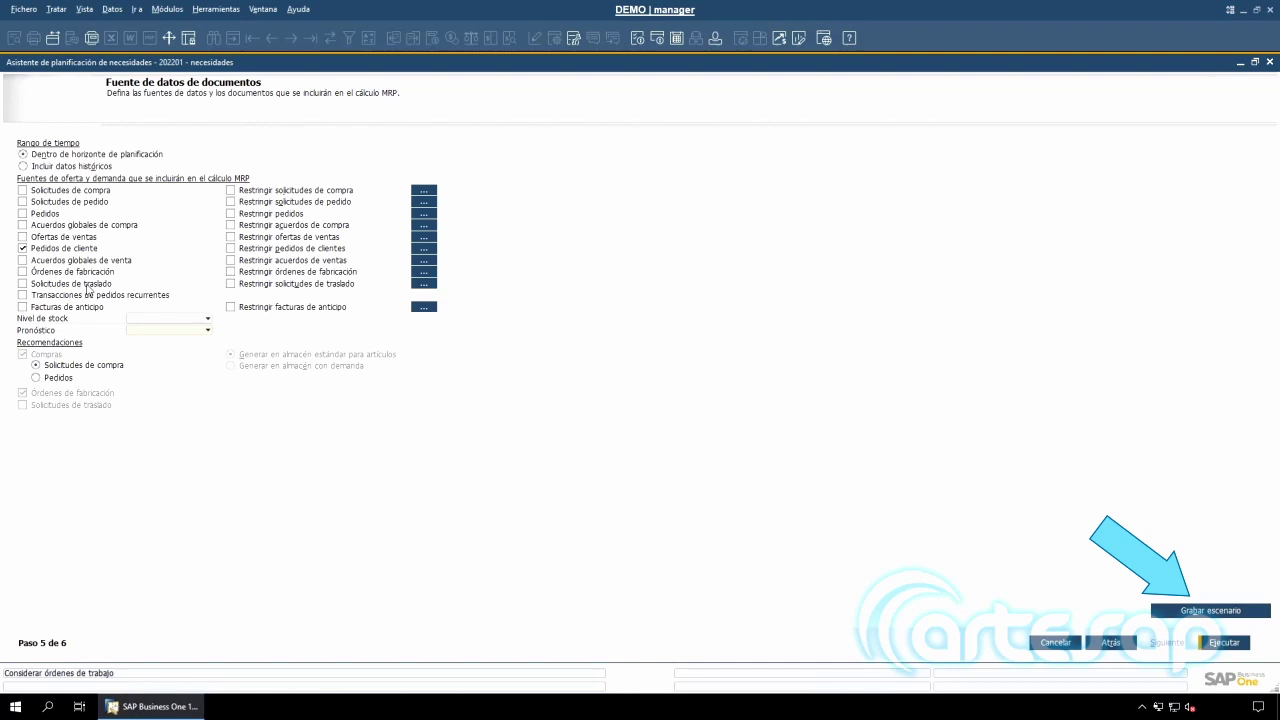
# Save the planning scenario and run the MRP calculation.
pyautogui.click(1158, 609)
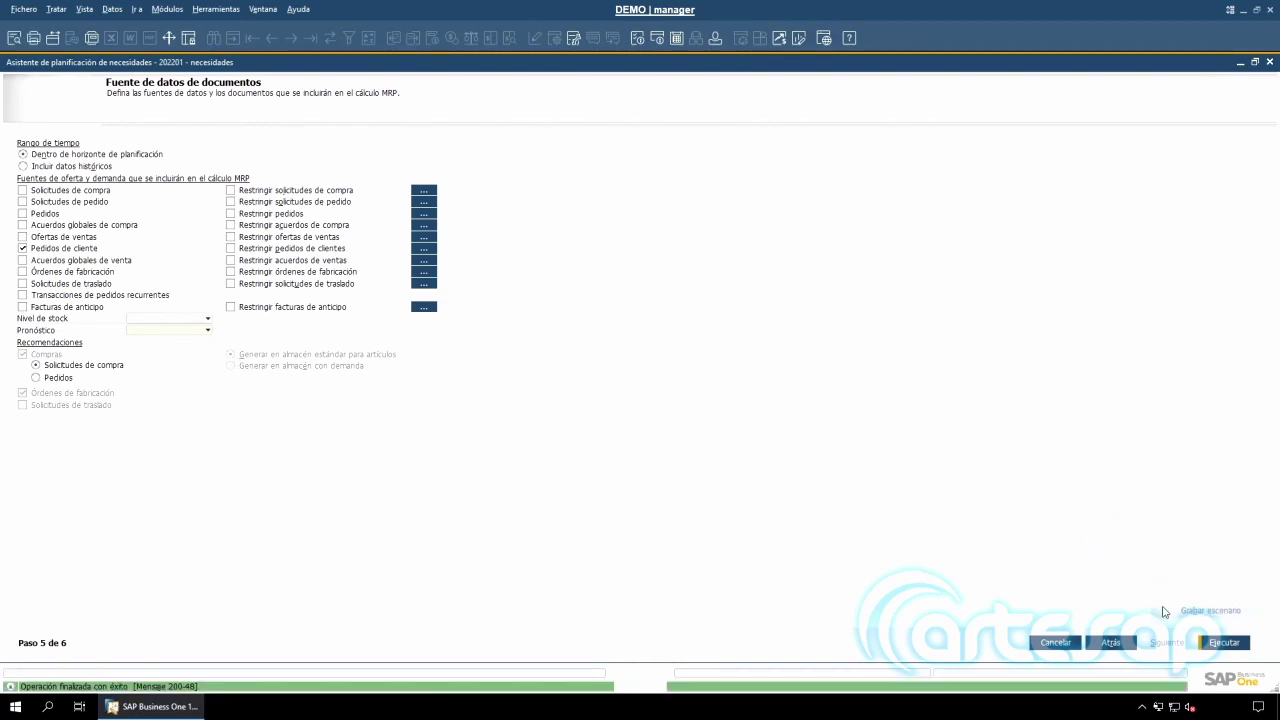
pyautogui.click(1222, 644)
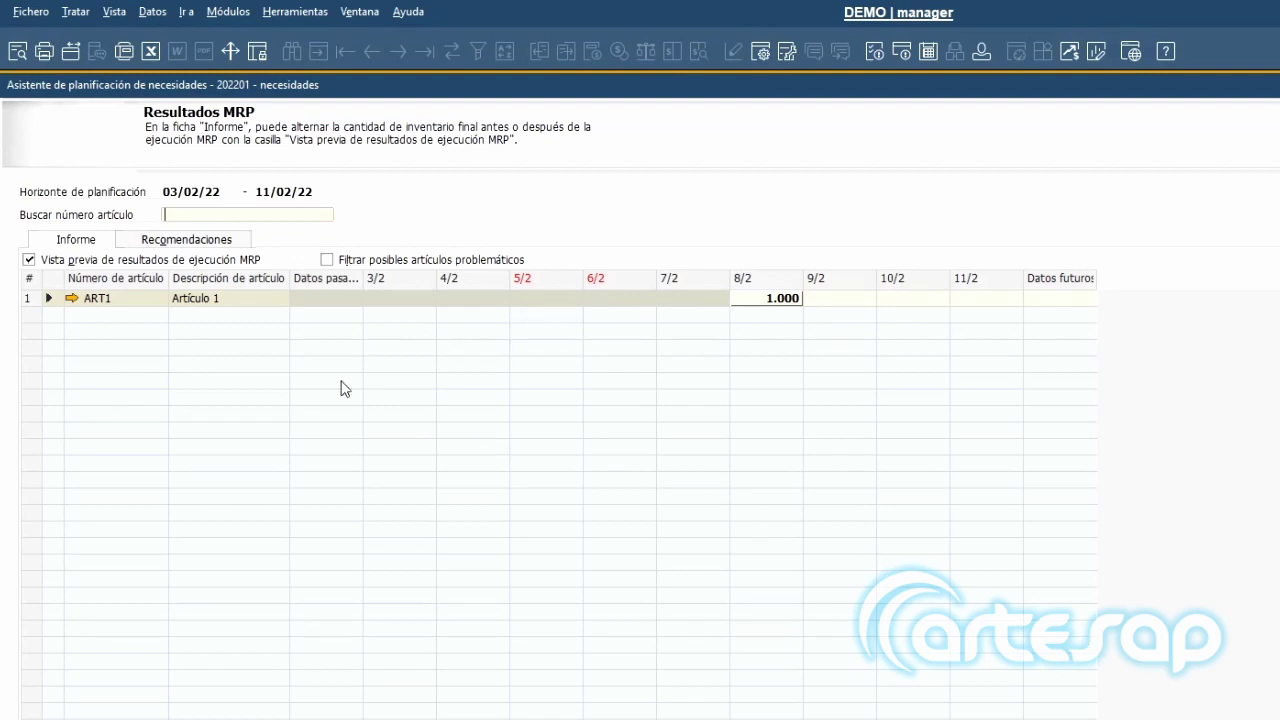
# Expand ART1 in the MRP results and examine which document causes its demand on 11/2.
pyautogui.click(48, 299)
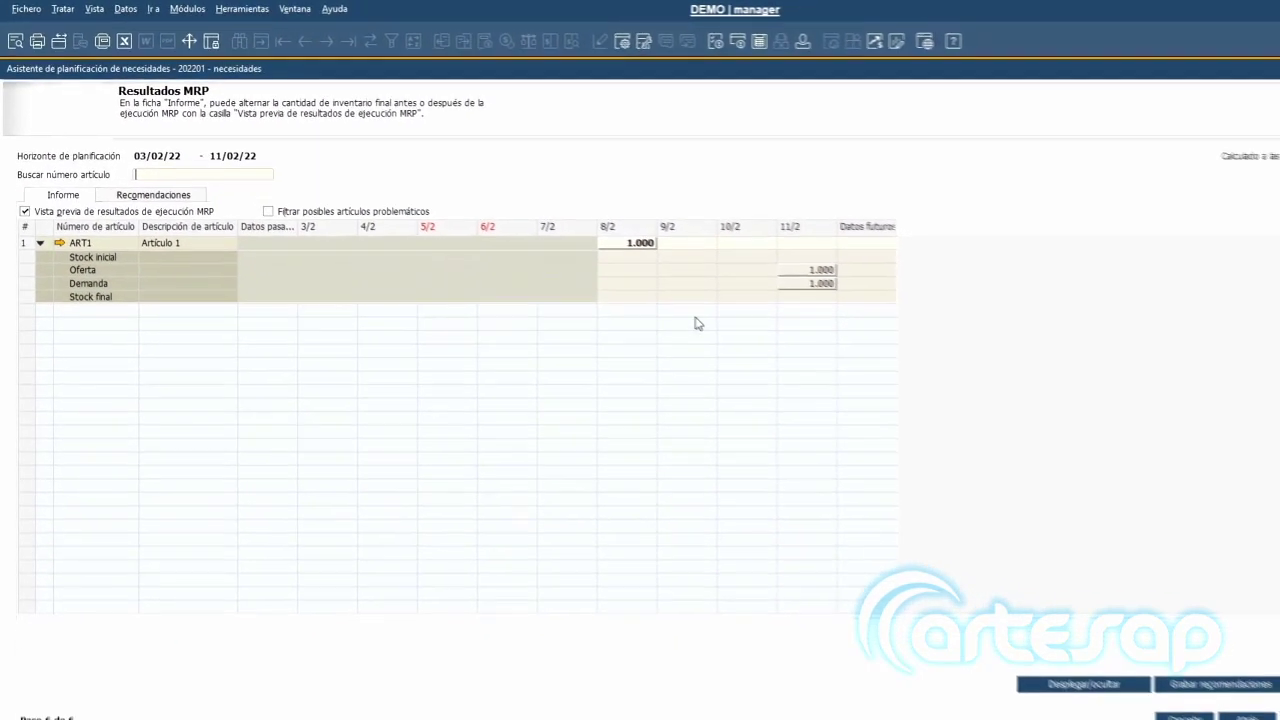
pyautogui.doubleClick(810, 283)
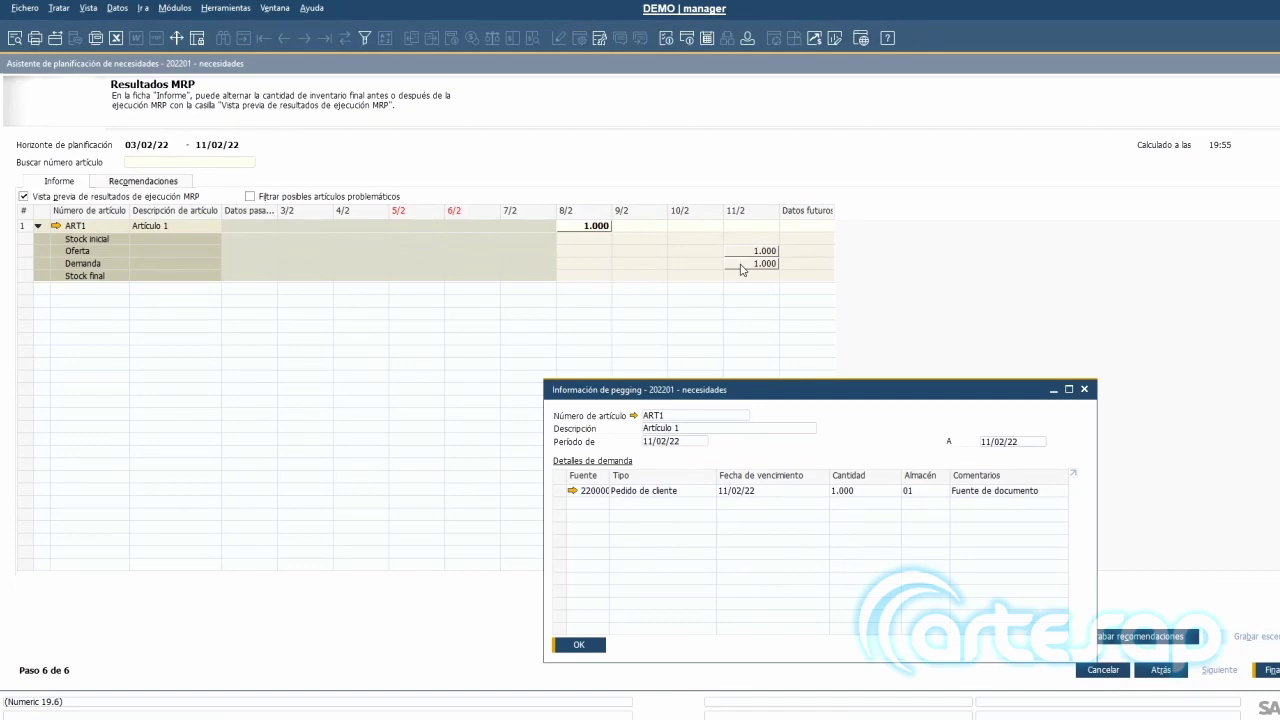
pyautogui.click(1084, 389)
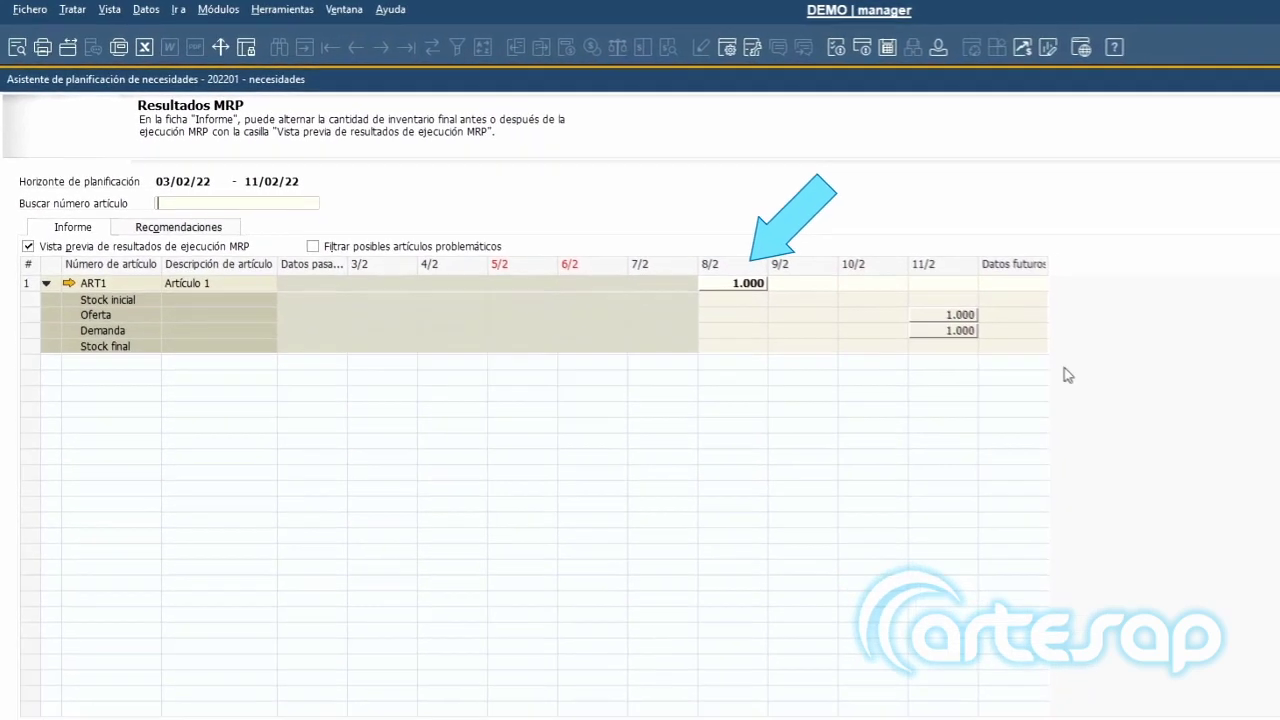
# Examine the pegging details of ART1's recommendation on 8/2 and of its supply on 11/2.
pyautogui.doubleClick(655, 248)
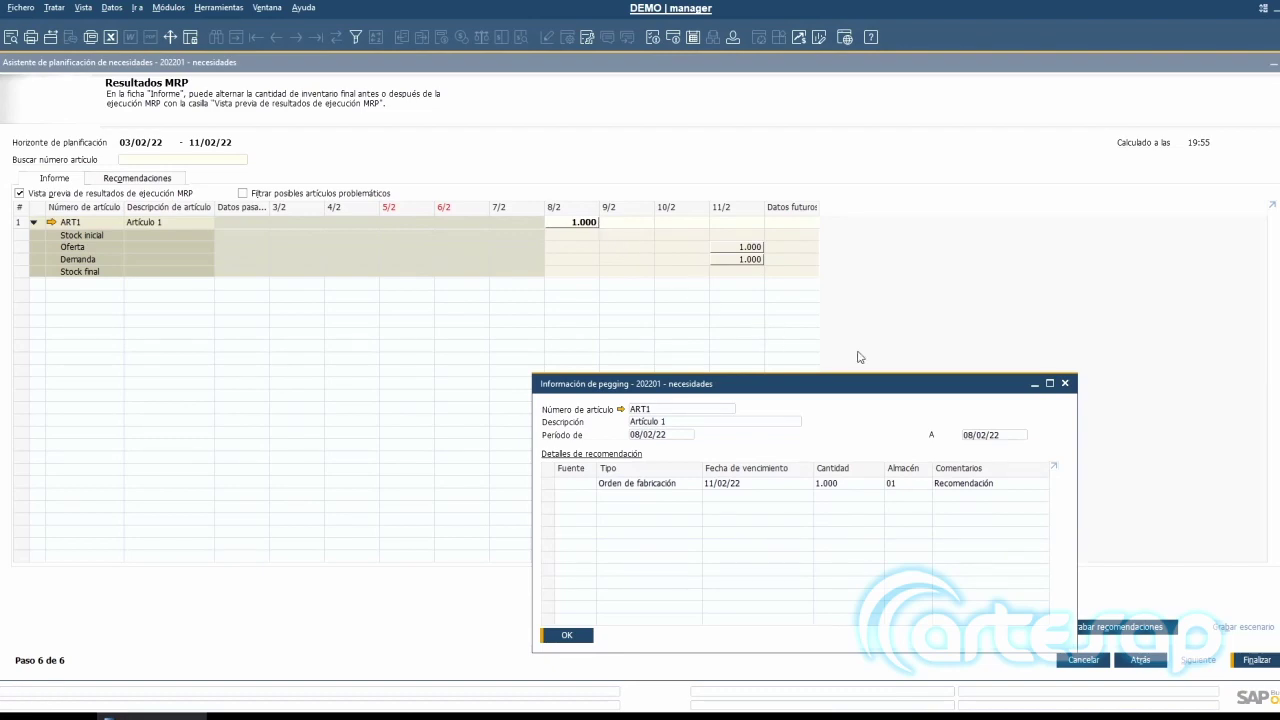
pyautogui.click(1085, 391)
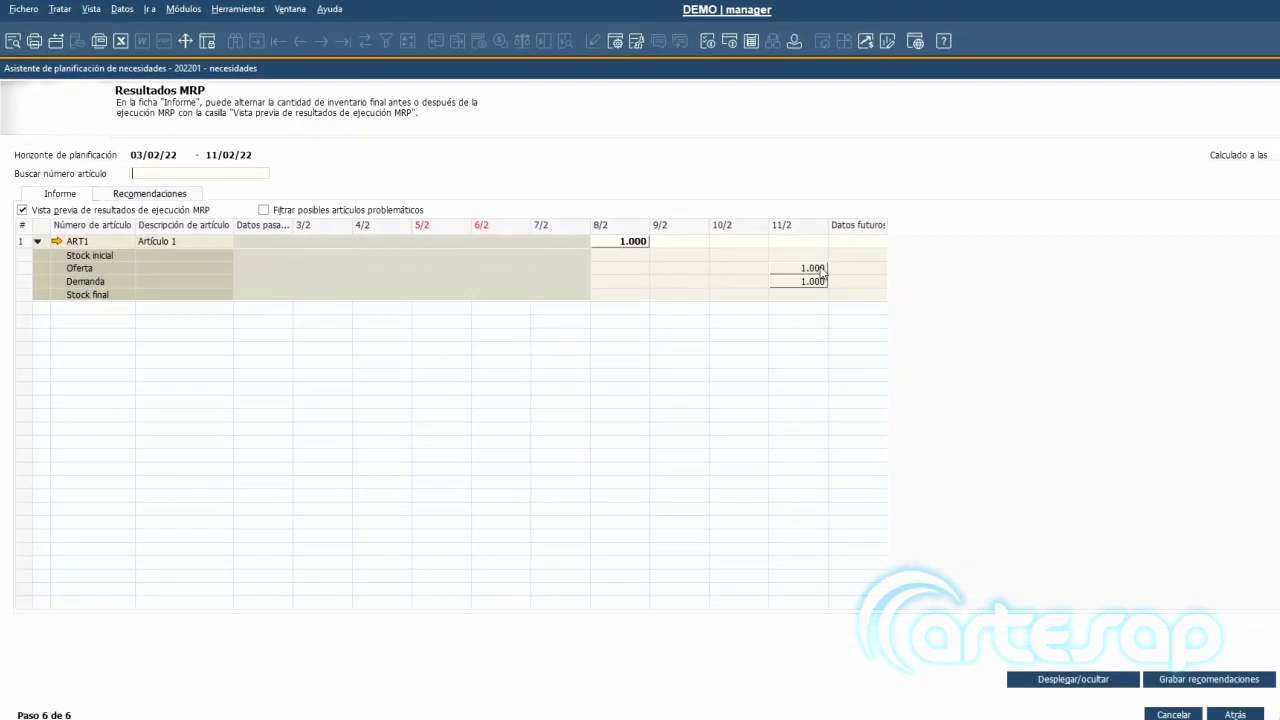
pyautogui.doubleClick(842, 276)
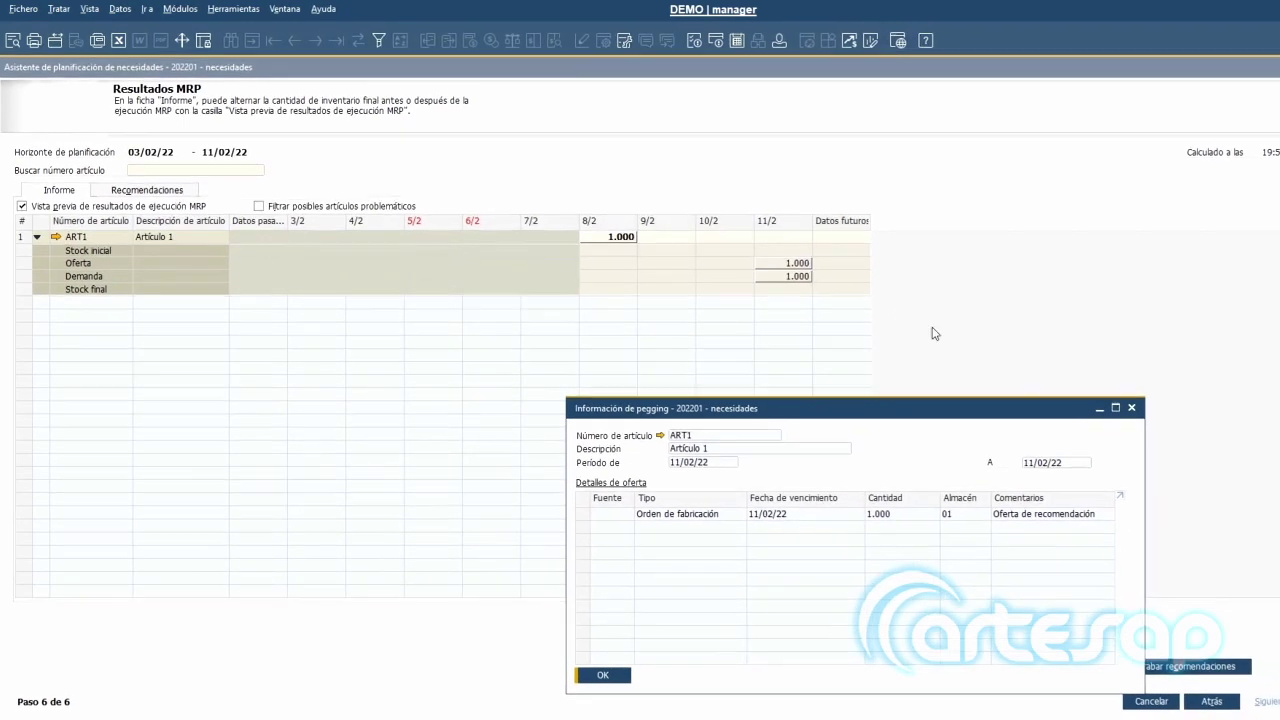
pyautogui.click(1143, 411)
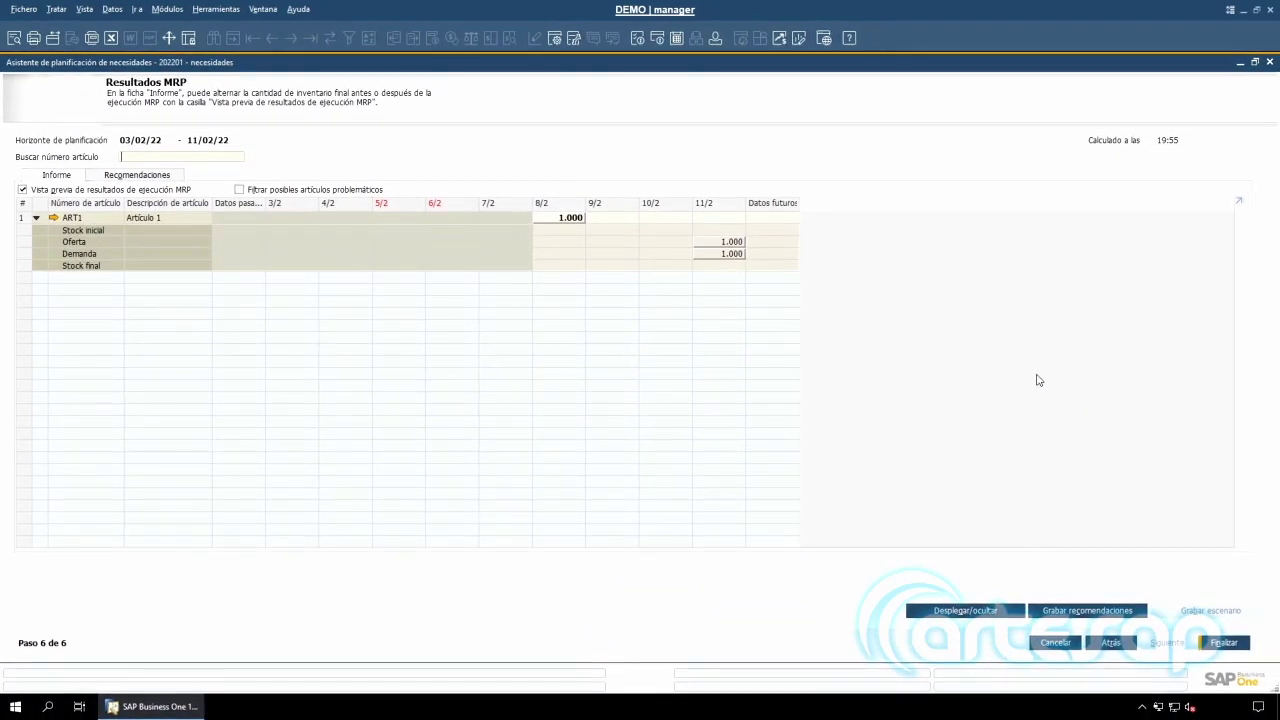
# Review the order recommendations from the MRP run, save them, and finish the planning wizard.
pyautogui.click(175, 175)
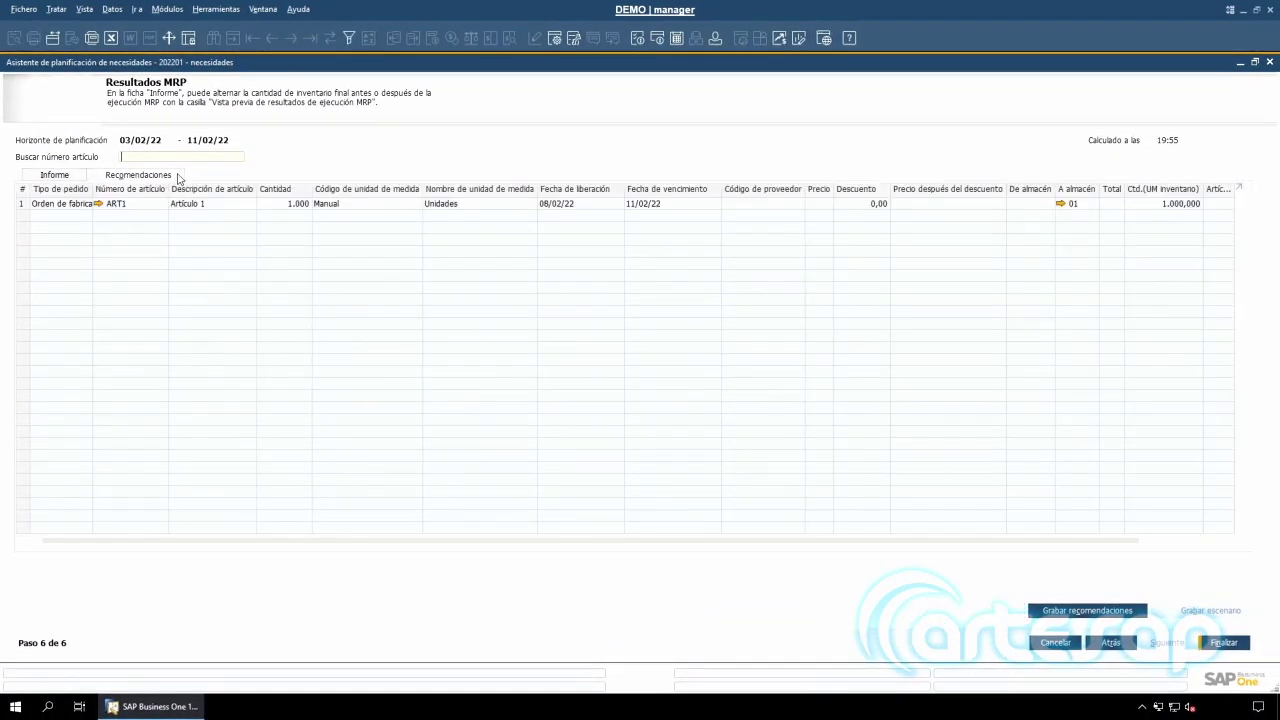
pyautogui.click(1050, 616)
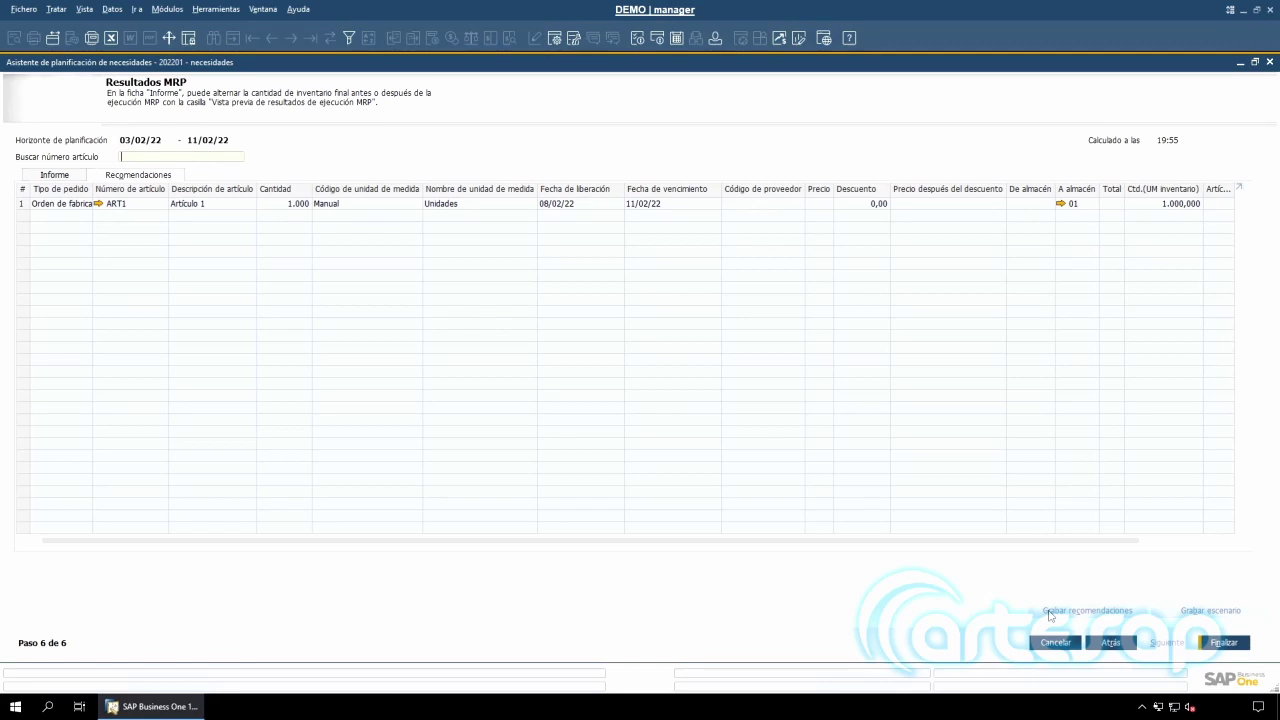
pyautogui.click(1216, 645)
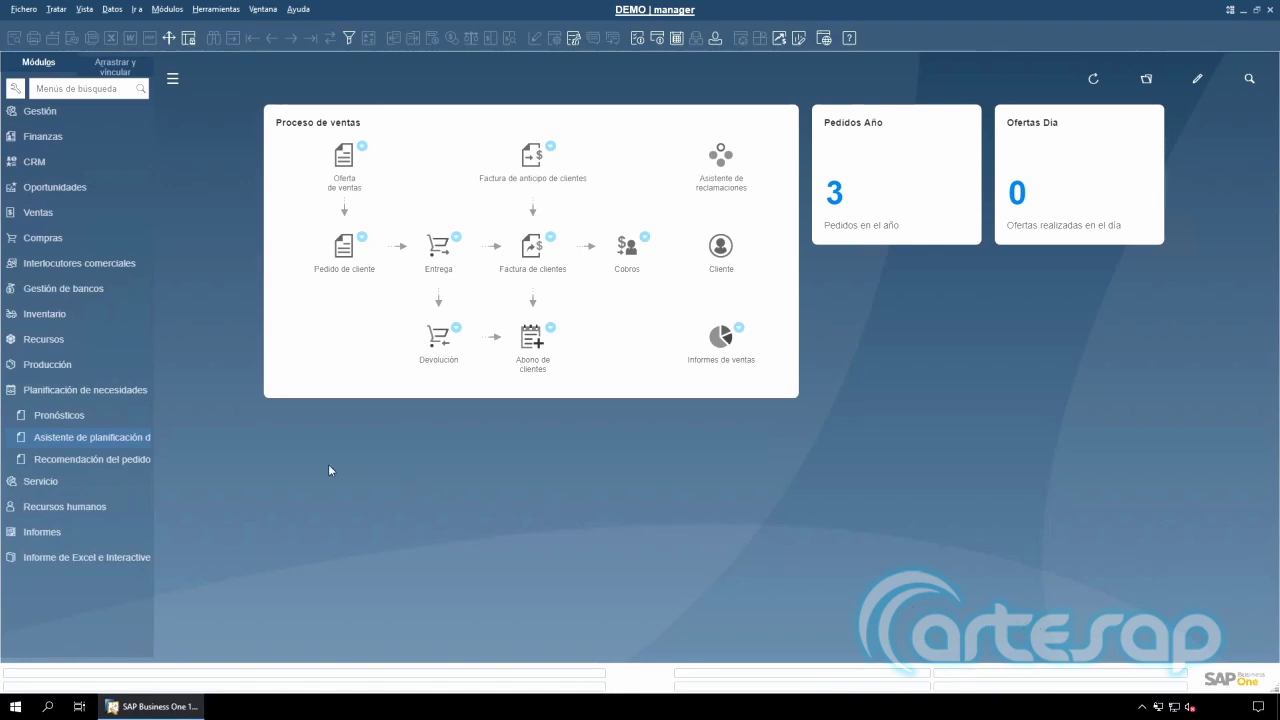
# Open the order recommendation report for all order types, filtered to the scenario 202201 - necesidades.
pyautogui.click(151, 459)
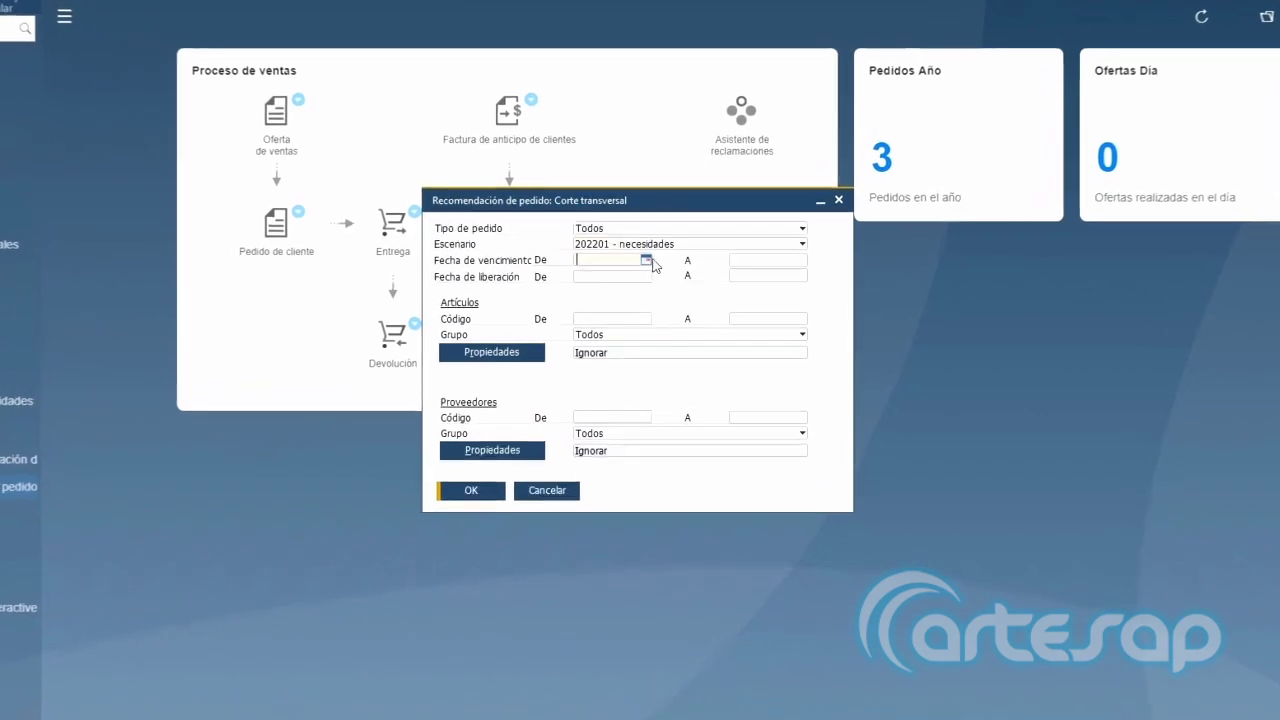
pyautogui.click(672, 236)
pyautogui.click(660, 250)
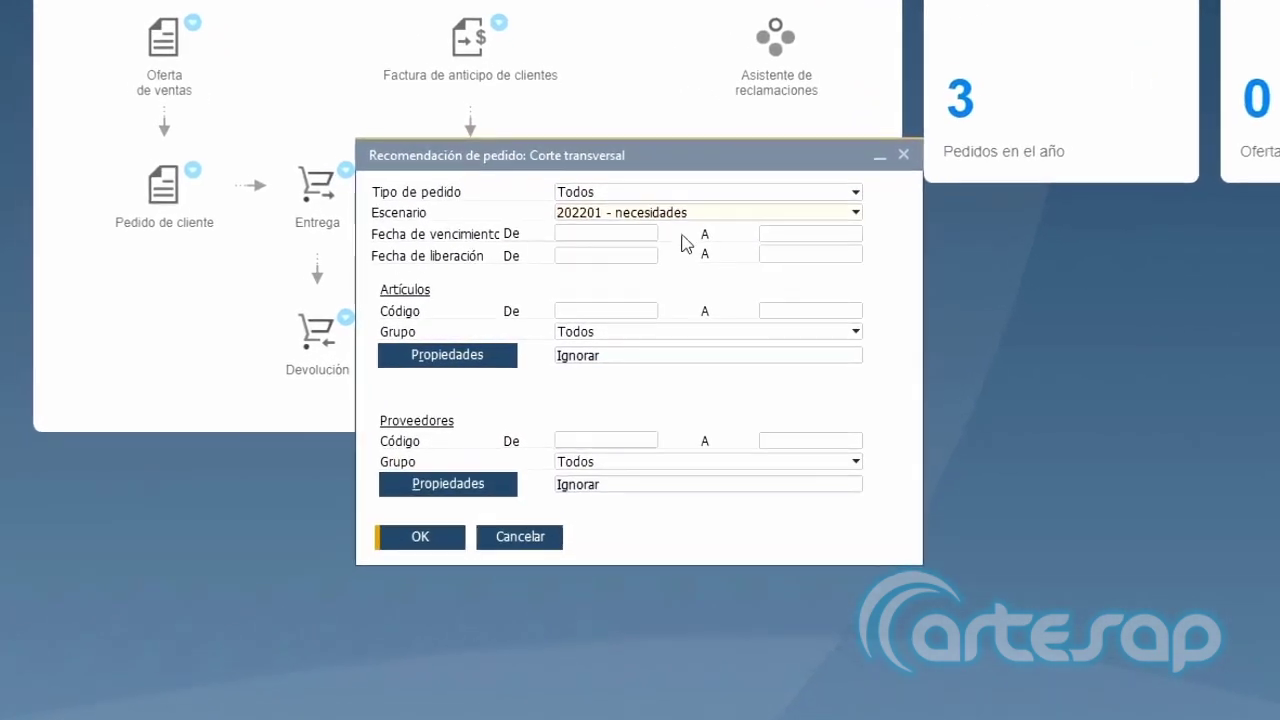
pyautogui.click(418, 550)
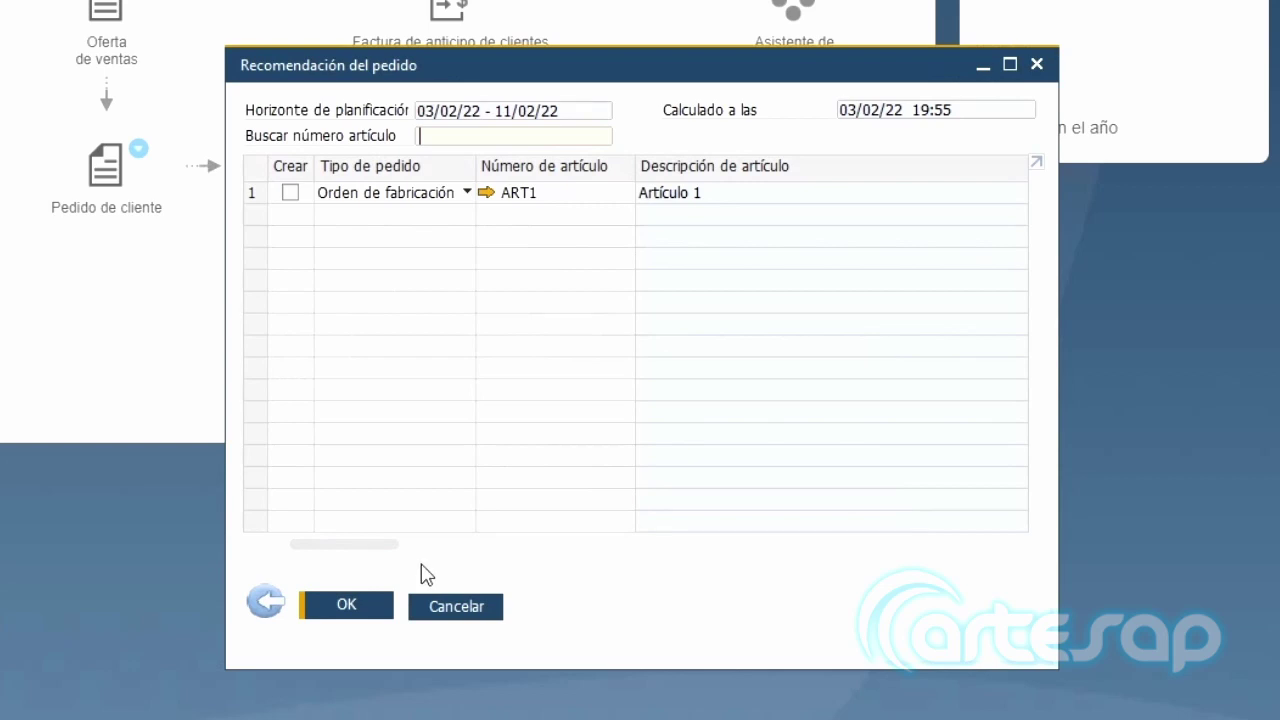
# Mark the ART1 production order recommendation for creation and generate the order.
pyautogui.click(291, 193)
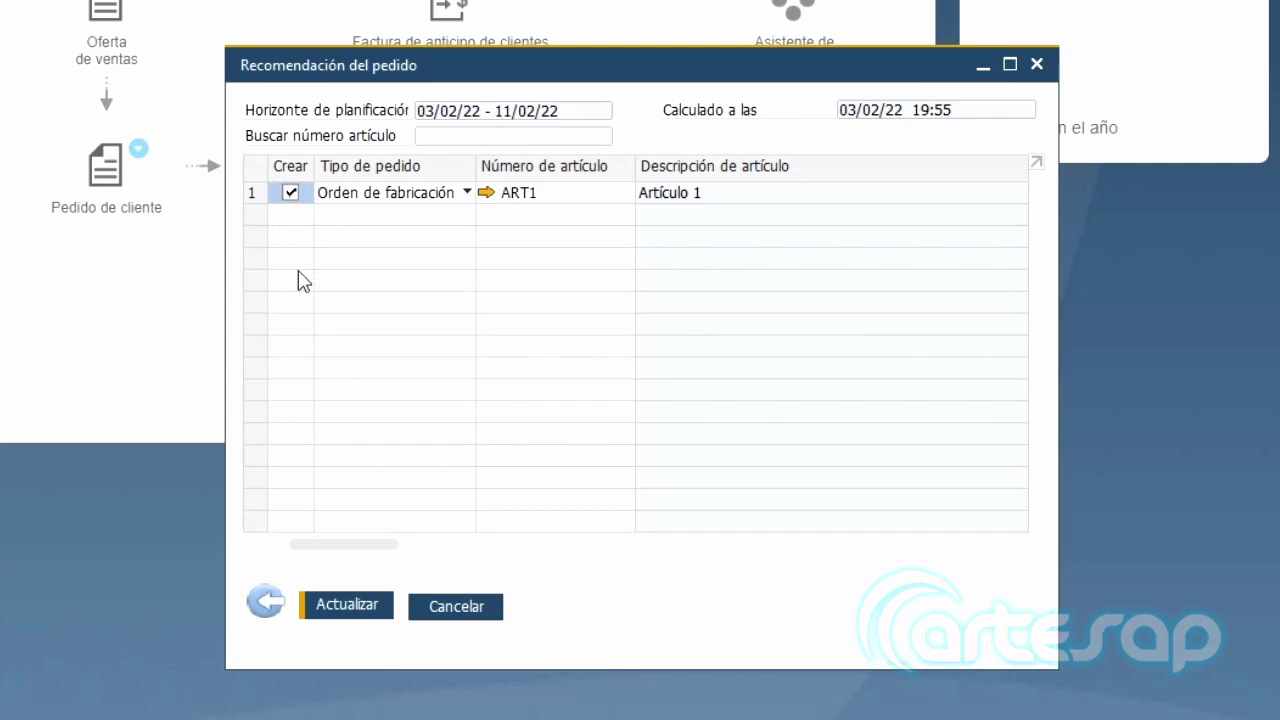
pyautogui.click(346, 606)
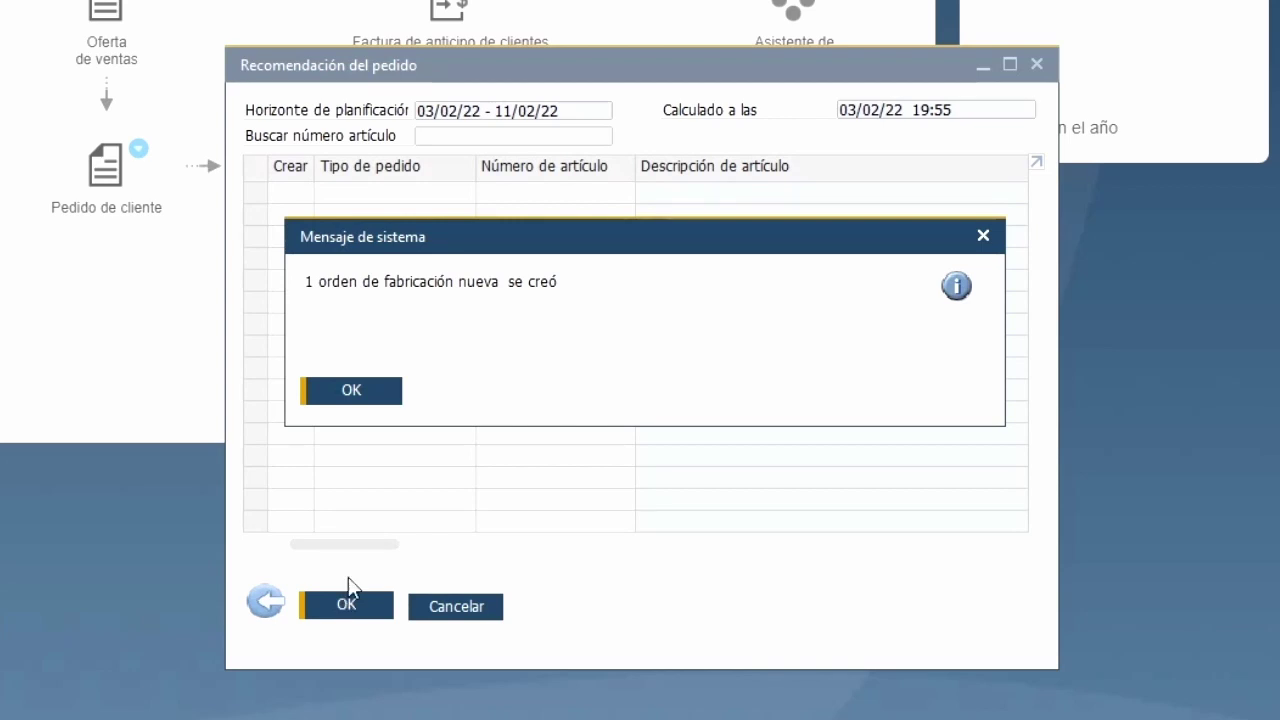
pyautogui.click(369, 398)
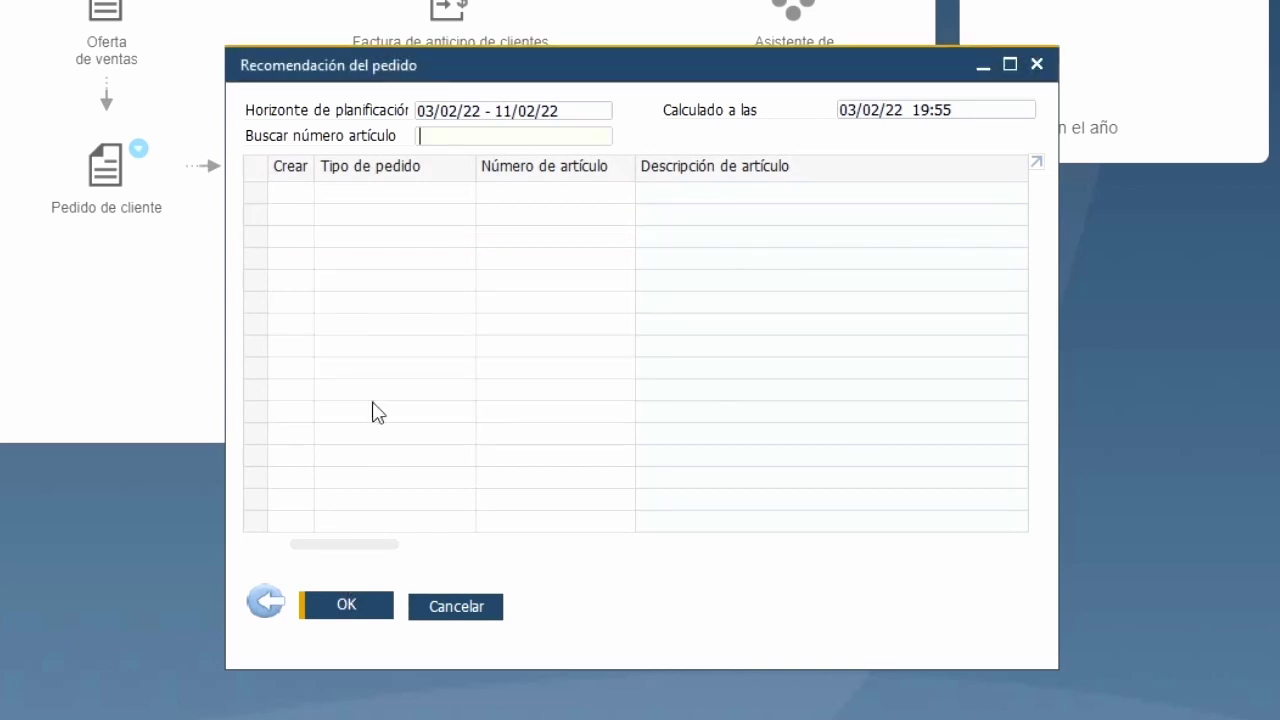